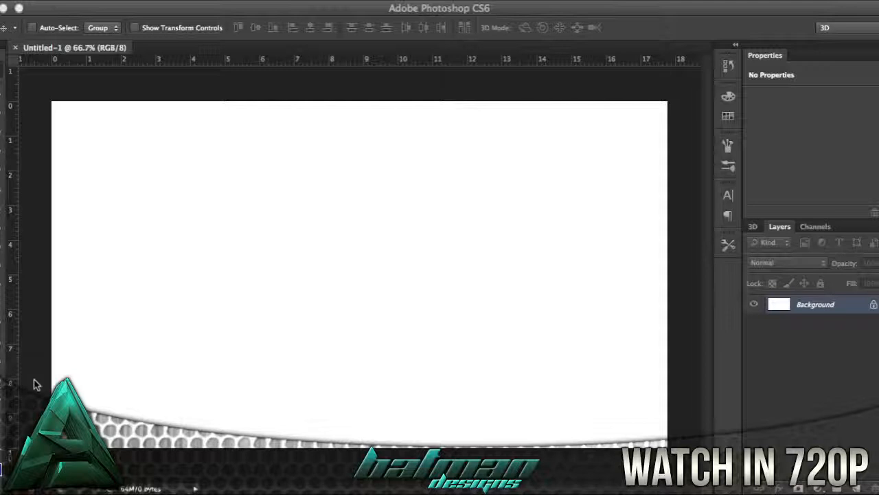
Draw a red rounded rectangle about 419 × 239 px with a 10 px corner radius near the canvas centre.
key("u")
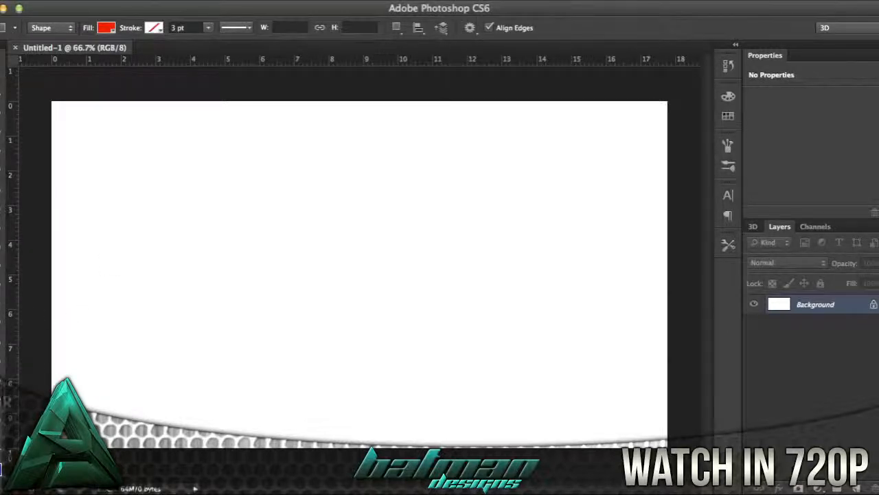
right_click(6, 390)
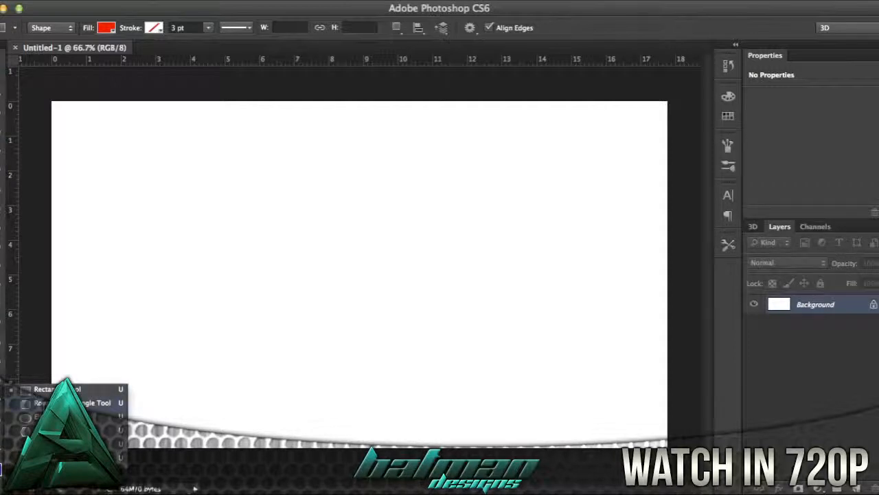
left_click(76, 403)
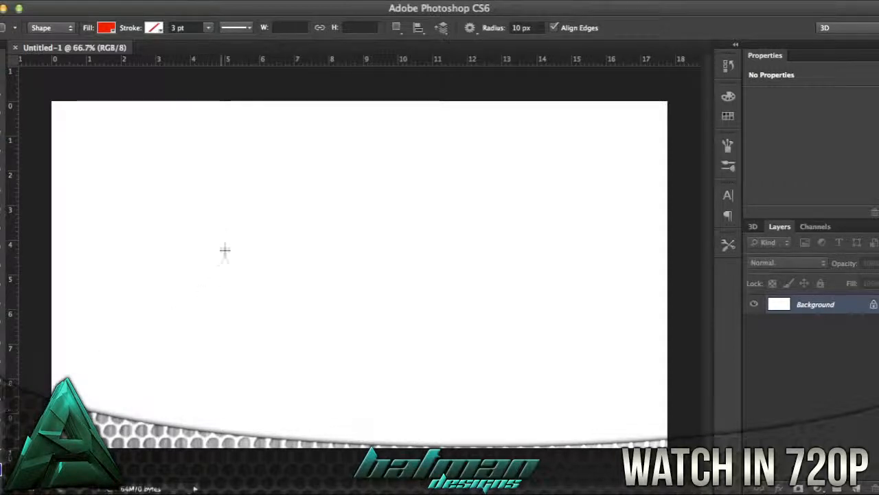
left_click_drag(228, 218, 429, 335)
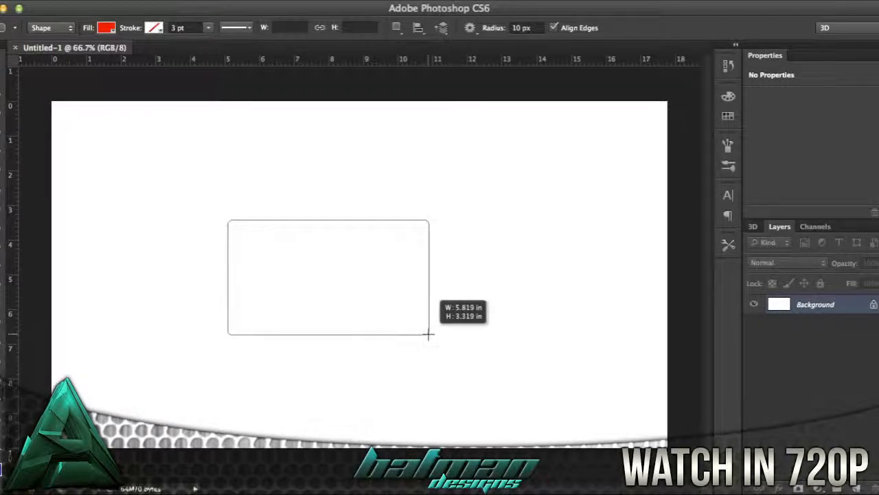
left_click_drag(428, 334, 429, 334)
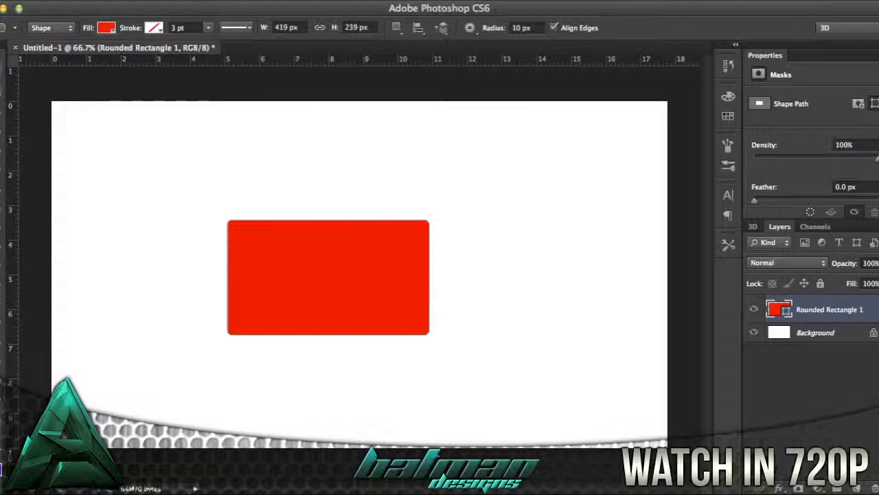
key("v")
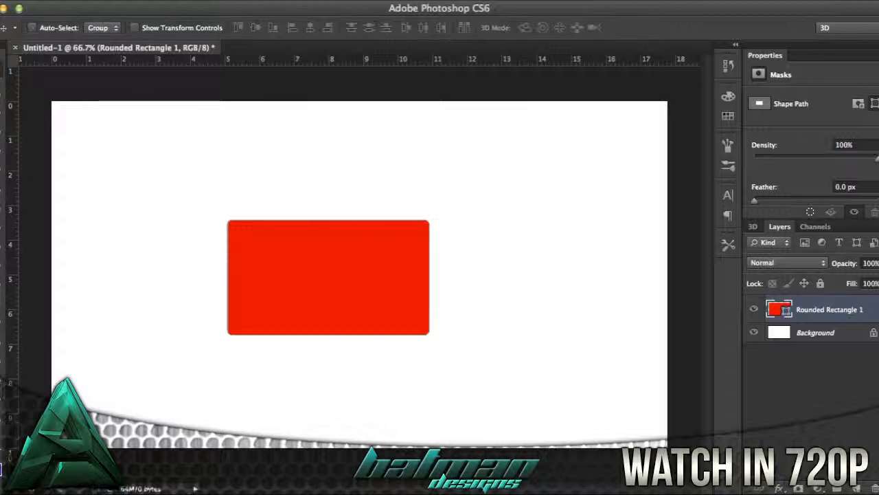
Add a black (000000) Color Overlay layer style to the rounded rectangle.
right_click(807, 312)
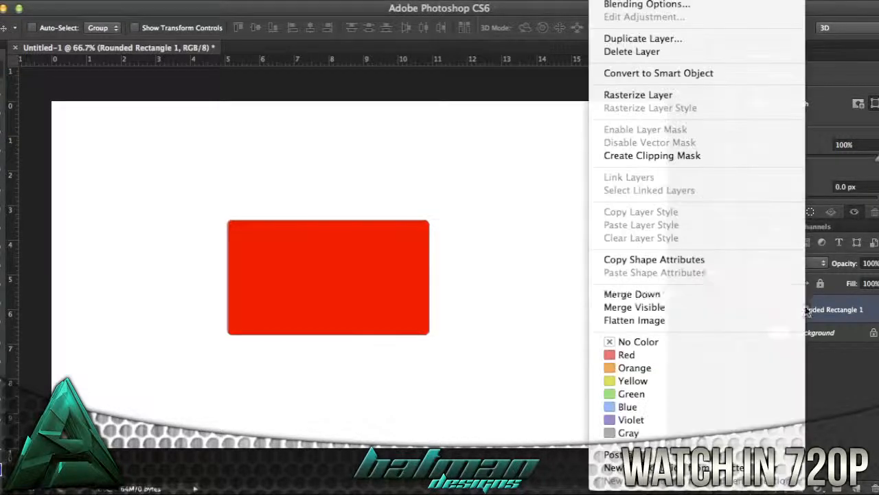
left_click(672, 8)
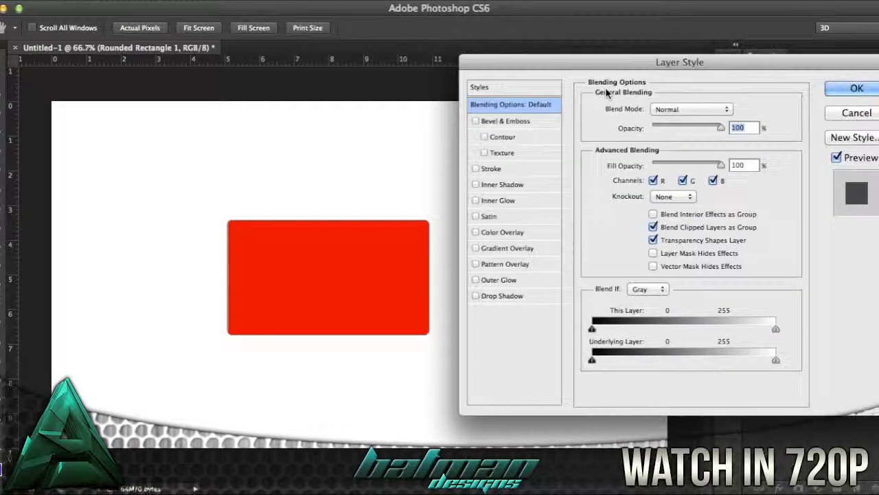
left_click(500, 232)
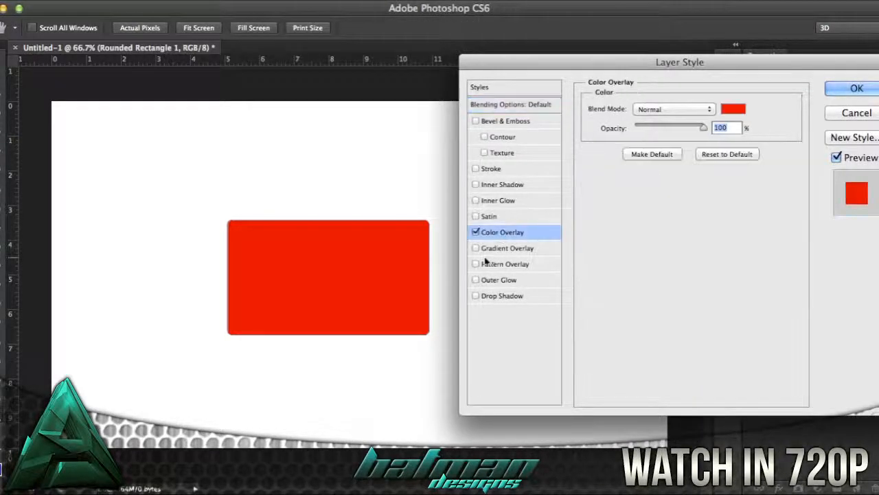
left_click(732, 108)
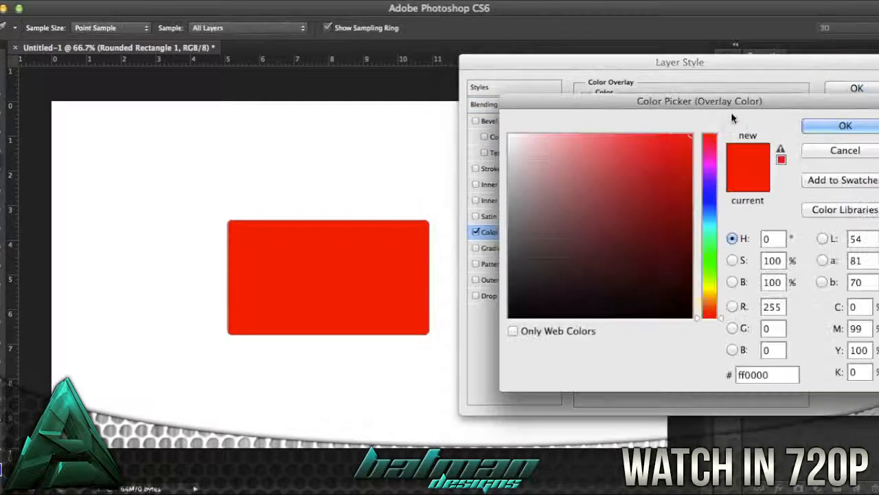
left_click_drag(665, 168, 722, 373)
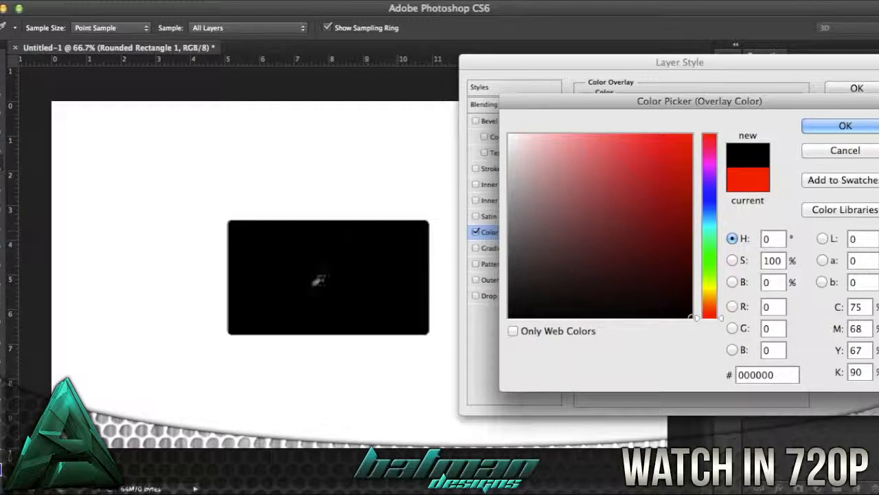
left_click(846, 128)
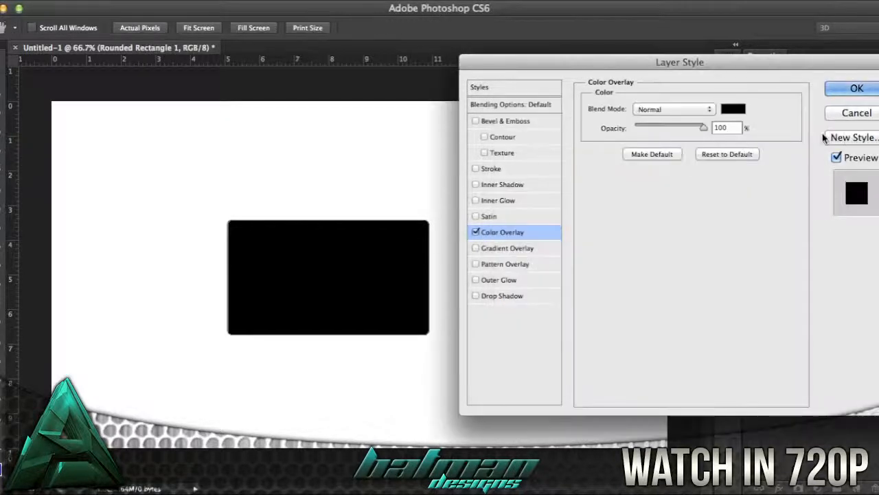
Enable Outer Glow on the rounded rectangle with 100% opacity and Normal blend mode, leaving Inner Glow off.
left_click(509, 200)
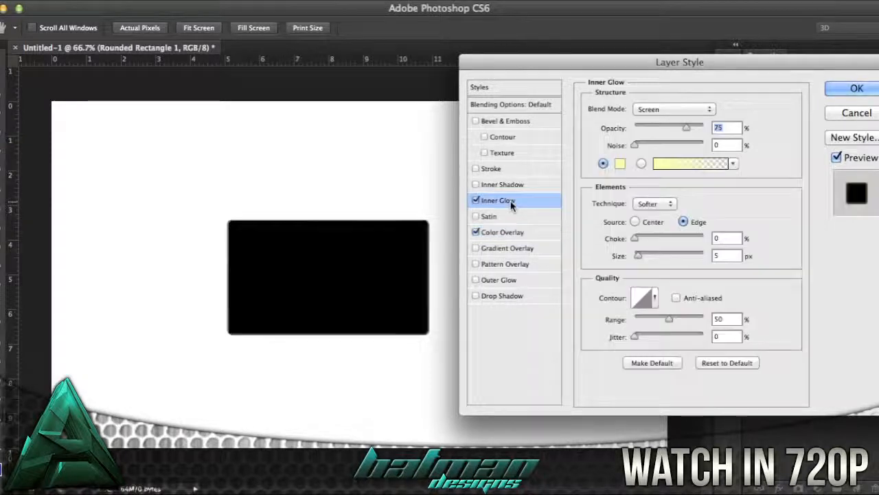
left_click(476, 199)
left_click(497, 279)
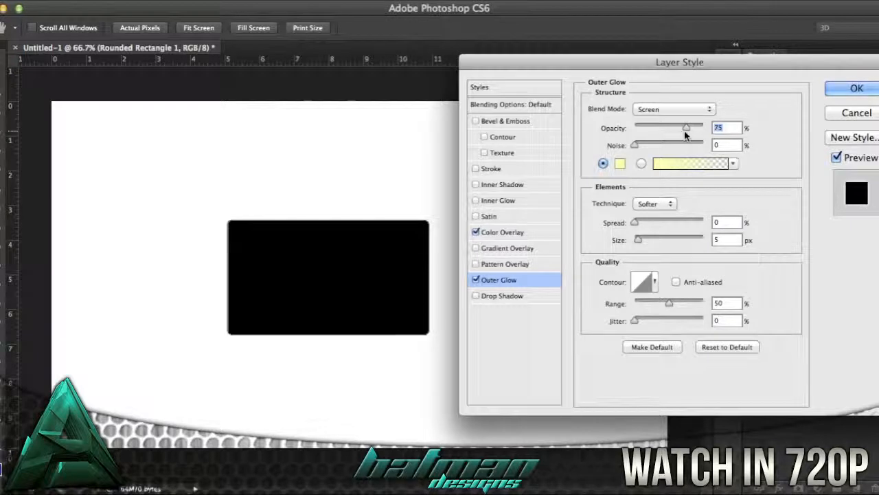
type("100")
left_click(659, 110)
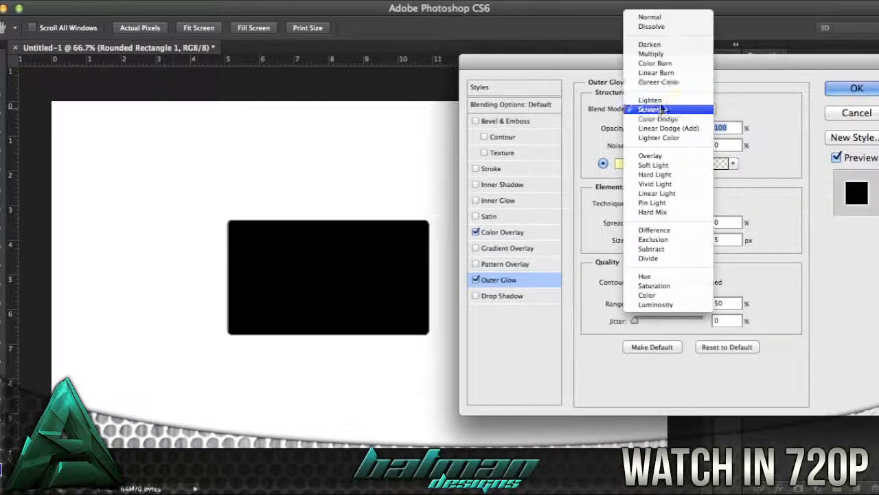
left_click(649, 12)
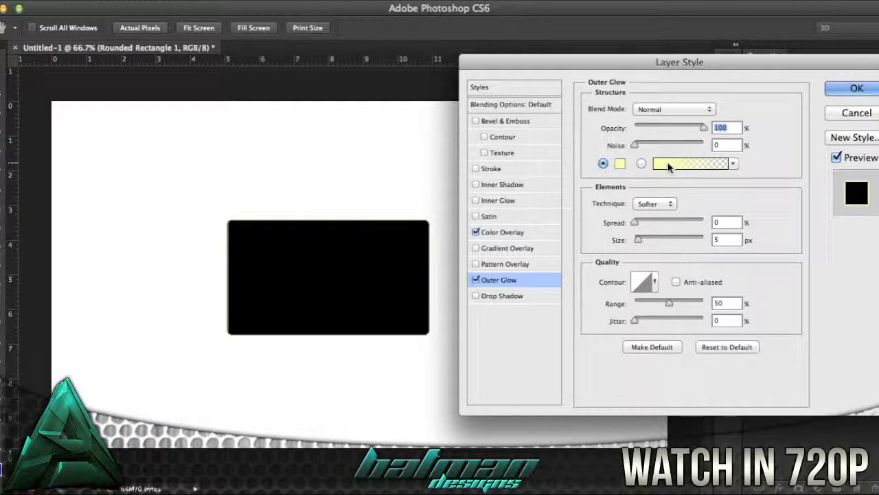
Set the outer glow colour to blue (0000ff) and its size to 10 px, and apply the layer style.
left_click(618, 165)
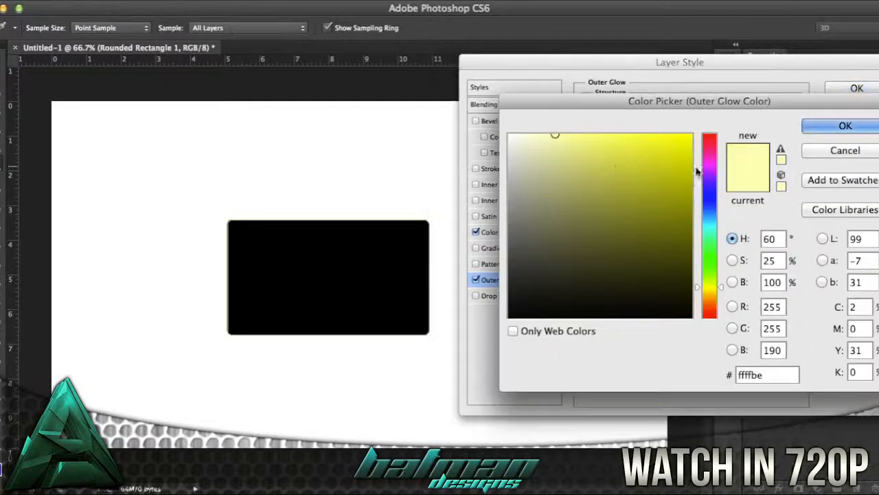
left_click_drag(713, 195, 715, 194)
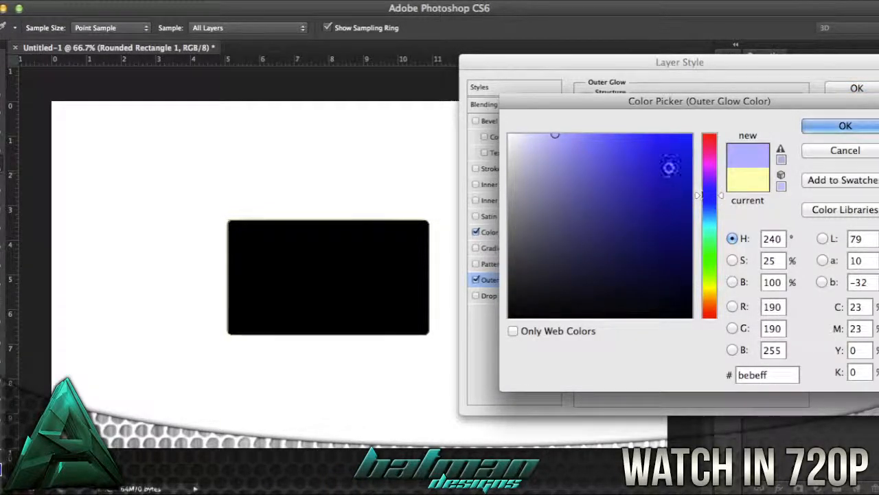
left_click(691, 136)
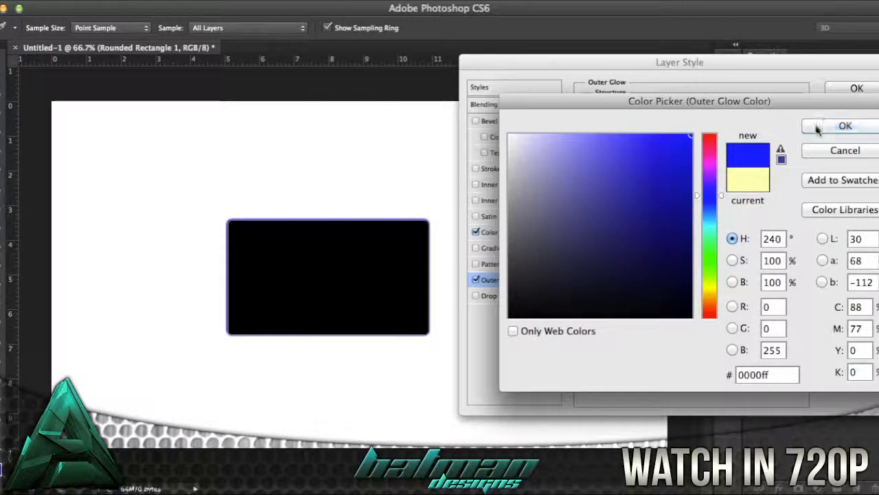
left_click(825, 126)
left_click(734, 239)
key("BackSpace")
type("10")
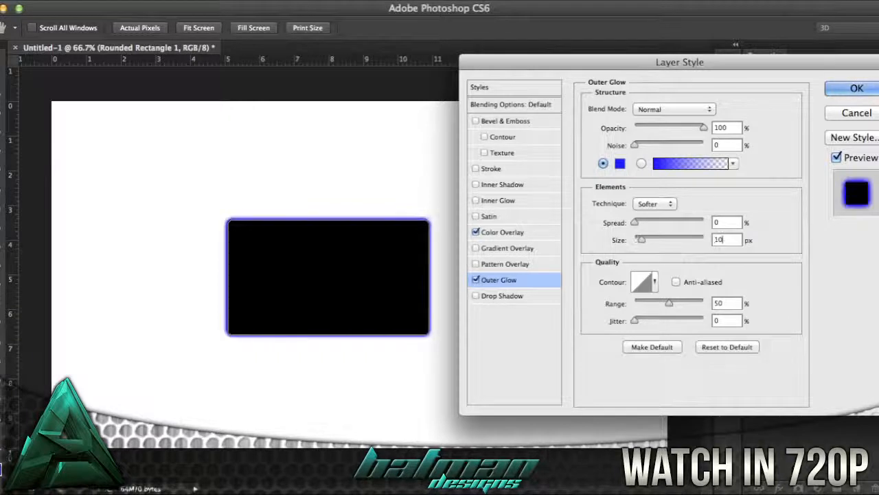
left_click(834, 90)
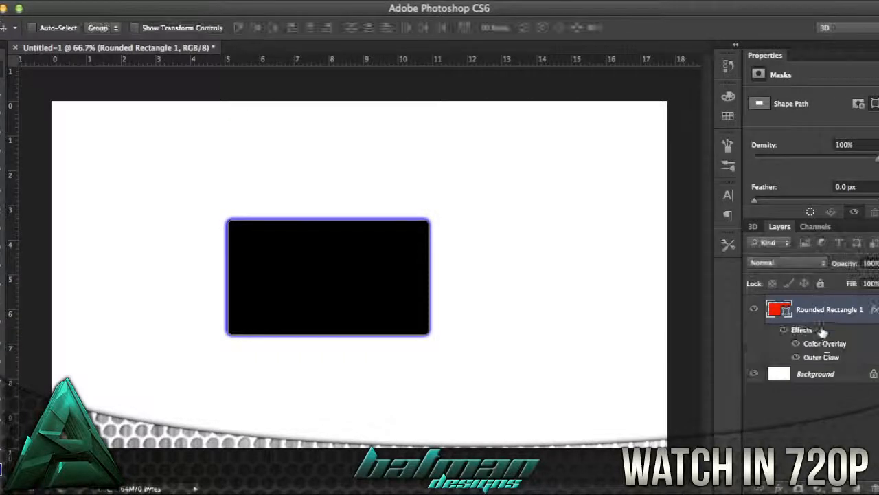
Select the rounded rectangle's layer and move the shape freehand towards the canvas centre.
left_click(815, 376)
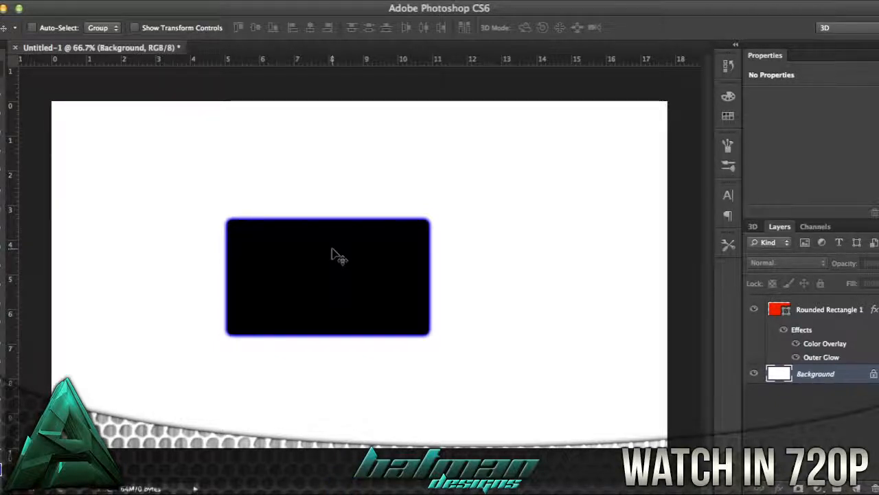
left_click(849, 312)
mouse_move(350, 290)
left_mouse_down()
mouse_move(575, 181)
mouse_move(412, 255)
mouse_move(362, 283)
mouse_move(362, 299)
left_mouse_up()
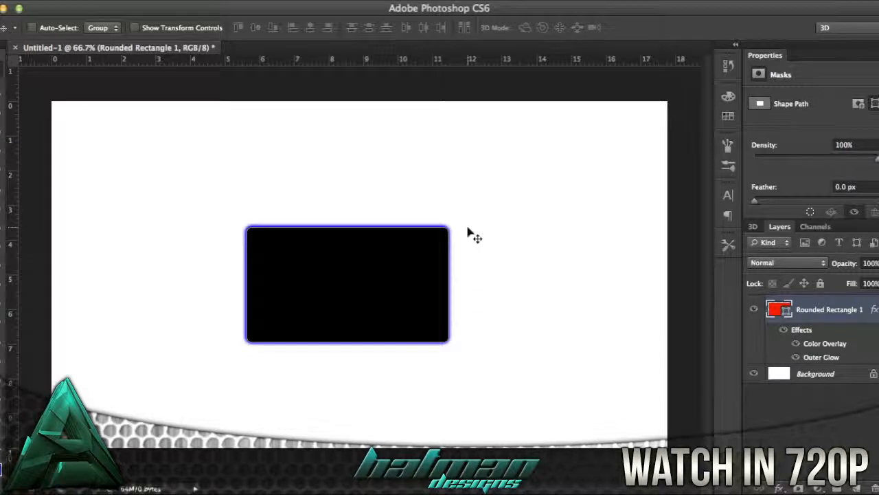
Centre the rounded rectangle at X 640 px and Y 360 px, and place a horizontal guide through its middle.
key("ctrl+t")
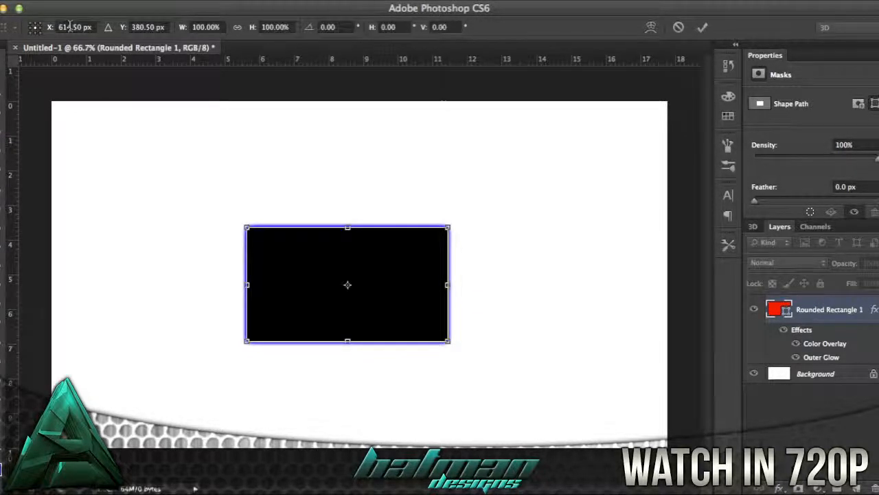
left_click(71, 26)
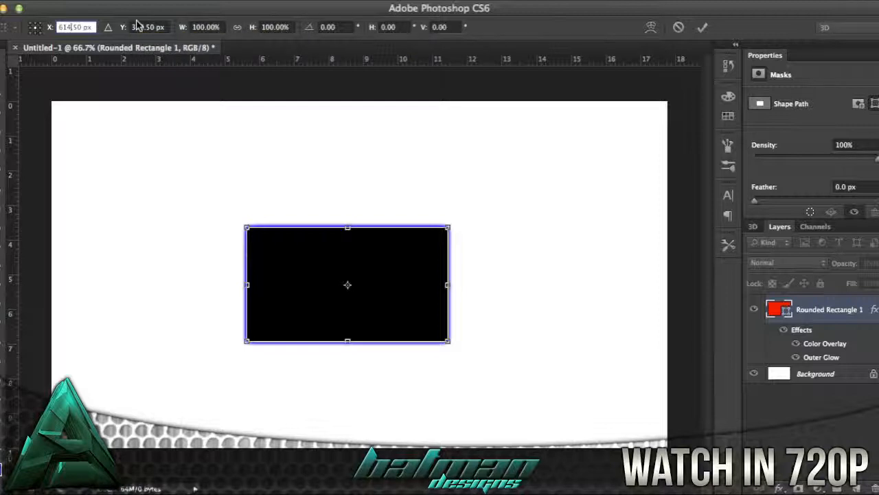
key("BackSpace")
key("BackSpace")
type("40")
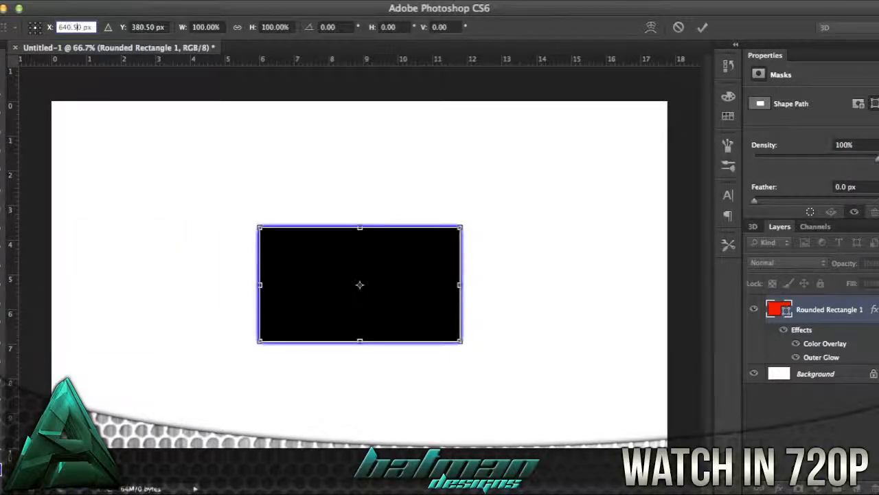
key("Return")
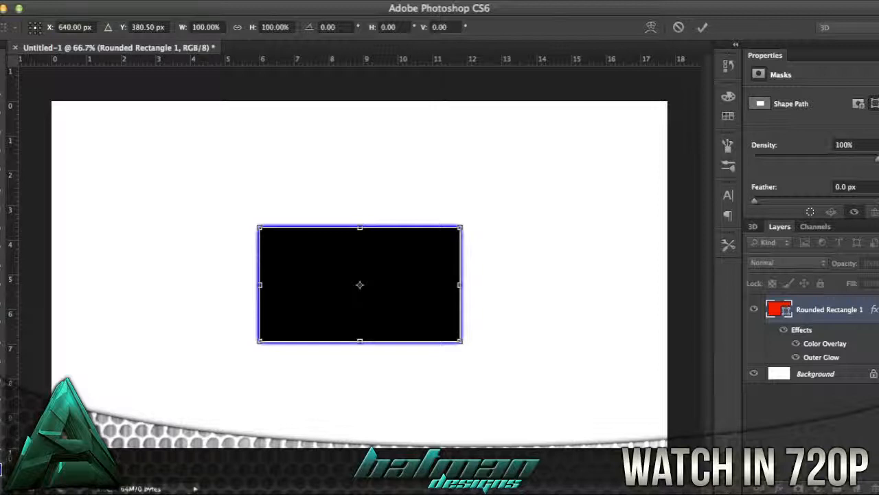
left_click(140, 27)
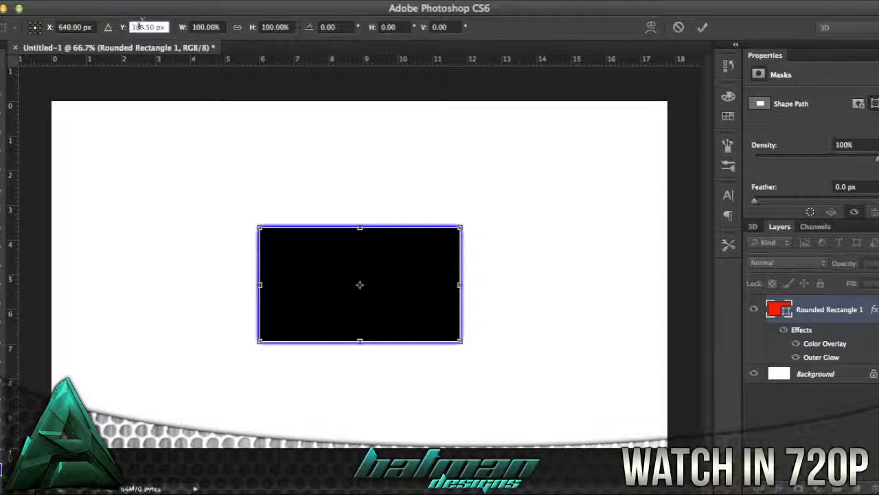
type("360")
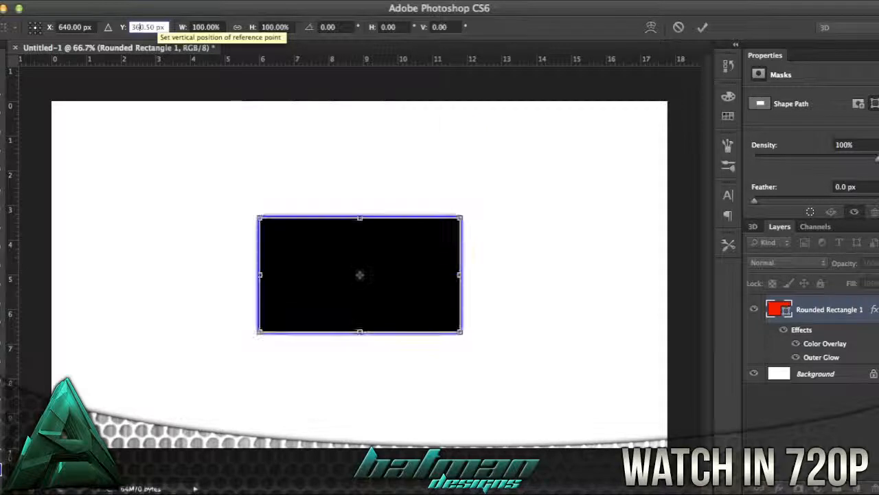
left_click(150, 28)
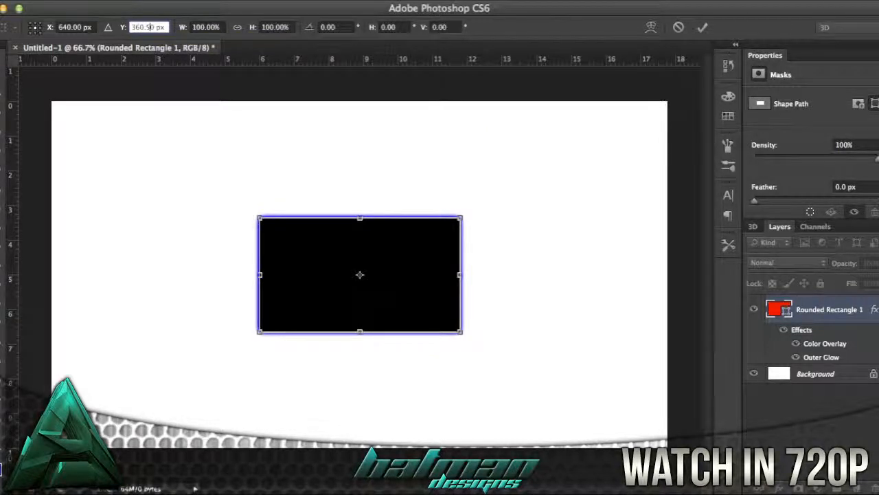
key("Return")
key("Return")
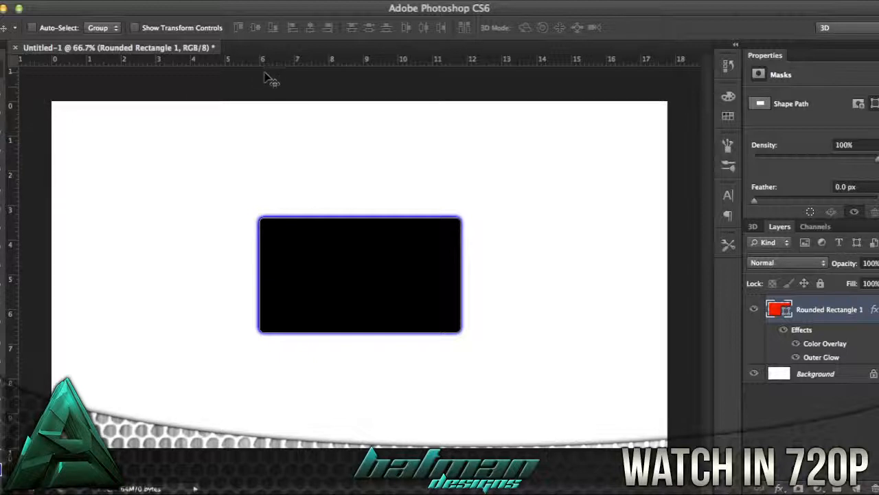
left_click_drag(269, 65, 318, 273)
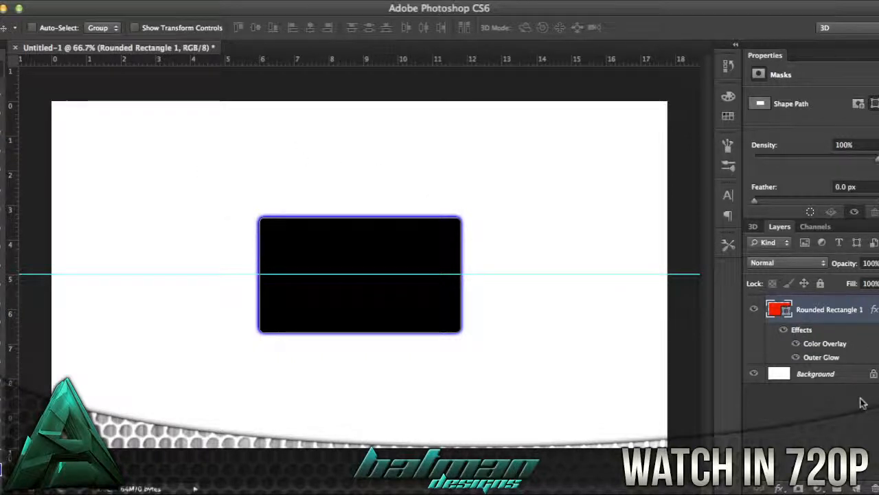
Add a new layer and set the Brush tool to the 1445 splatter brush at a size of 416 px.
left_click(859, 487)
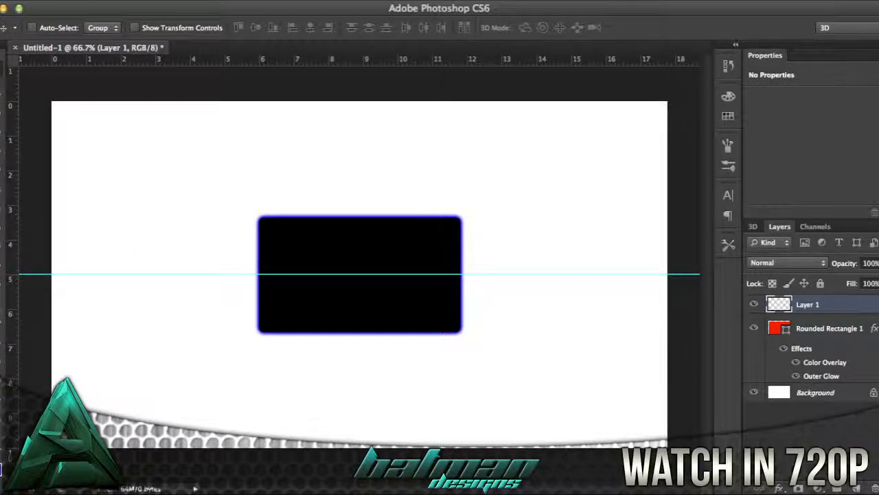
key("b")
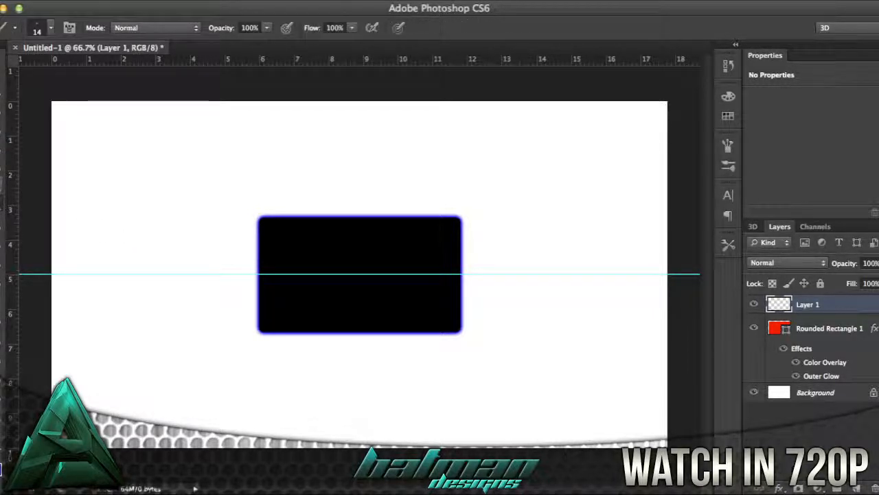
left_click(49, 30)
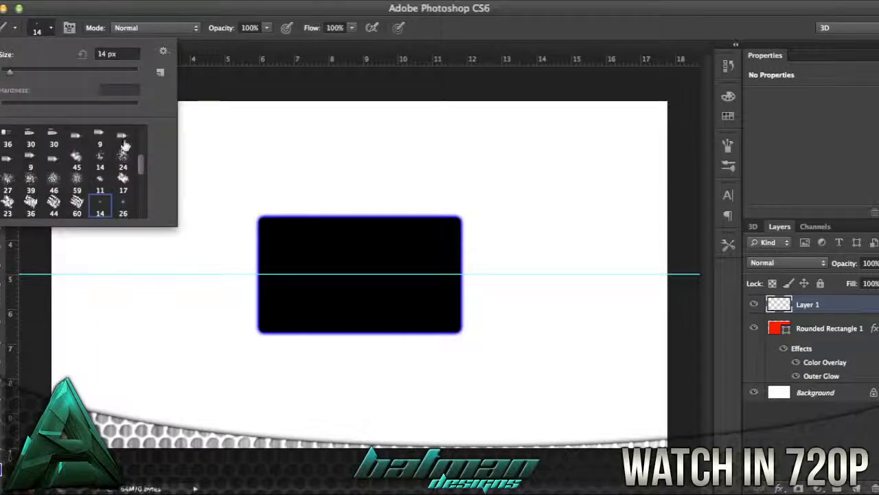
left_click_drag(138, 163, 142, 204)
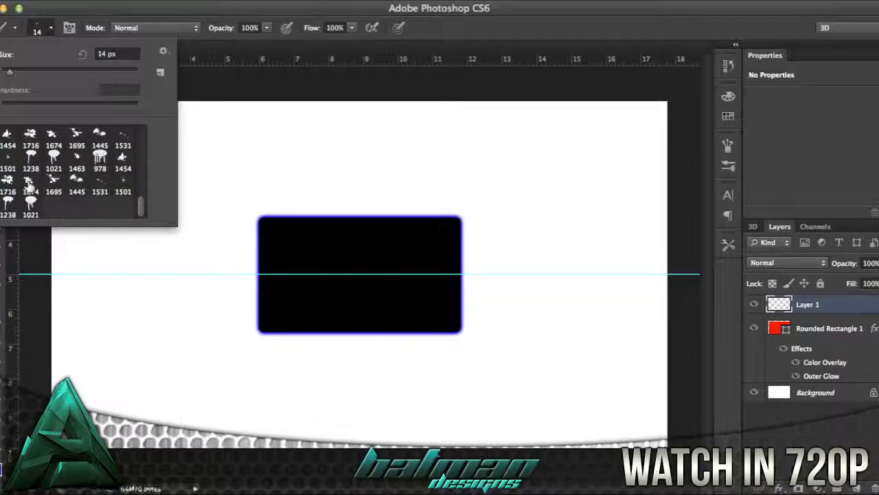
left_click(75, 180)
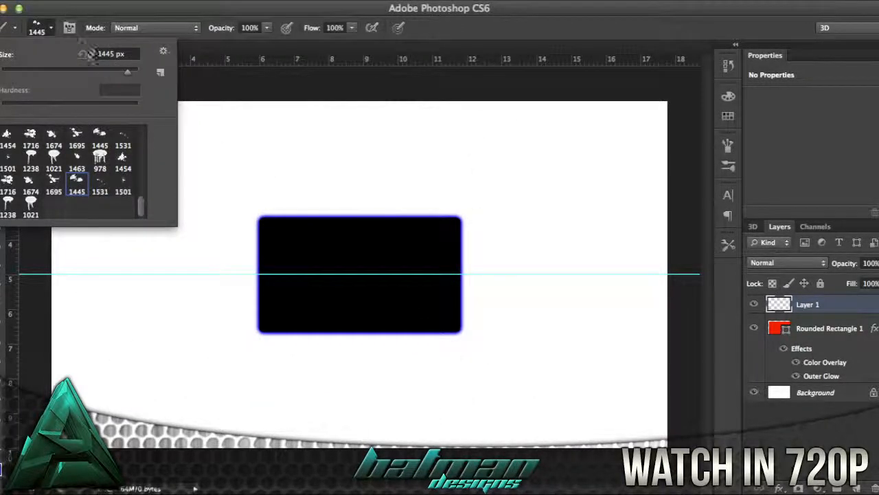
left_click_drag(128, 72, 108, 72)
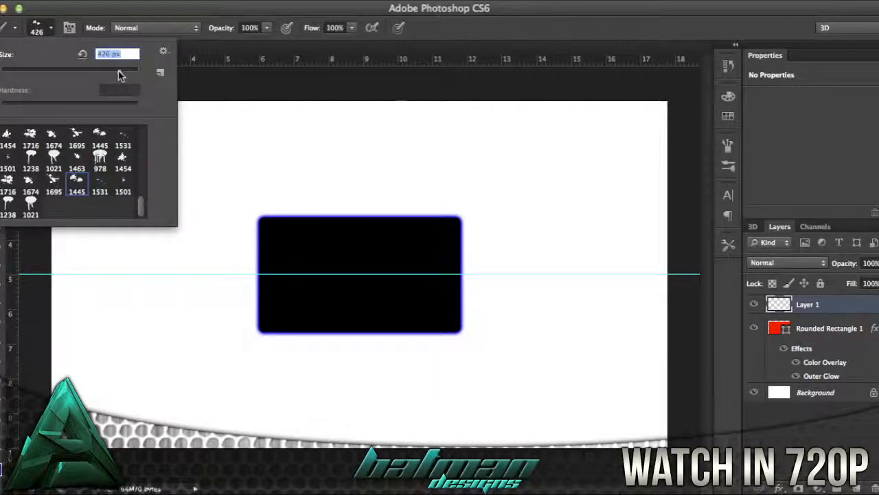
left_click_drag(117, 75, 120, 73)
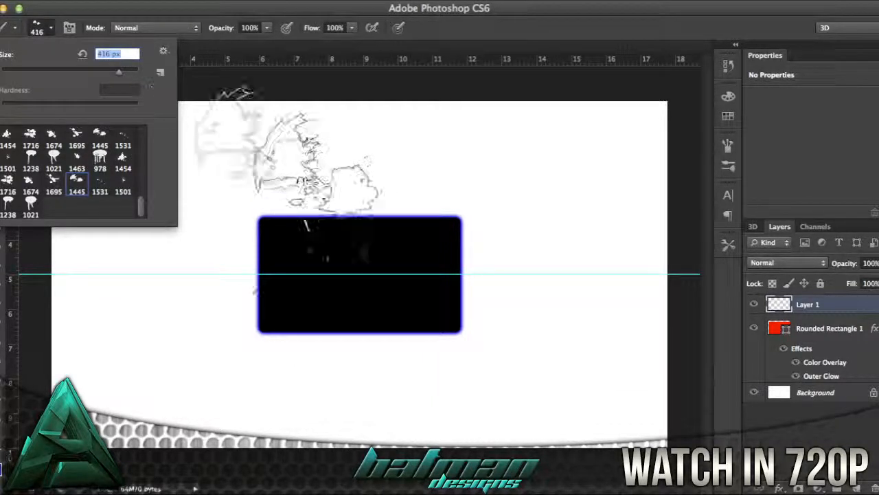
left_click(51, 28)
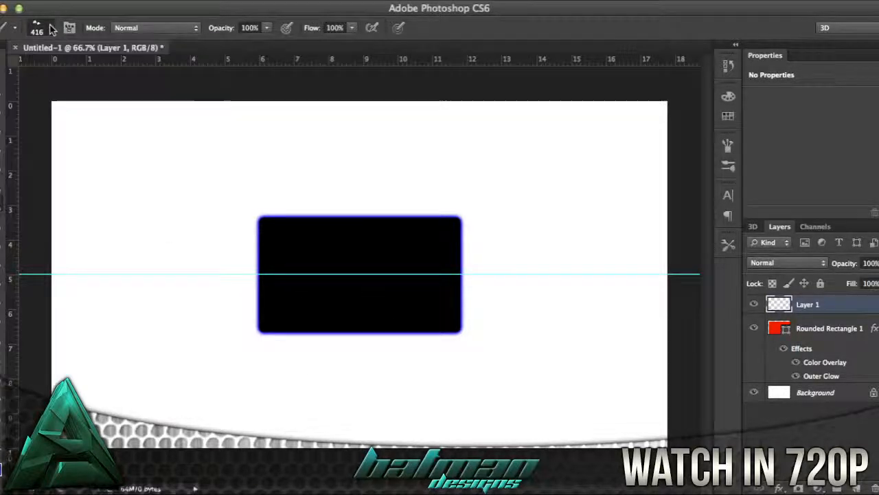
Set the foreground colour to a bright, fully saturated blue for the splatter brush.
left_click(10, 270)
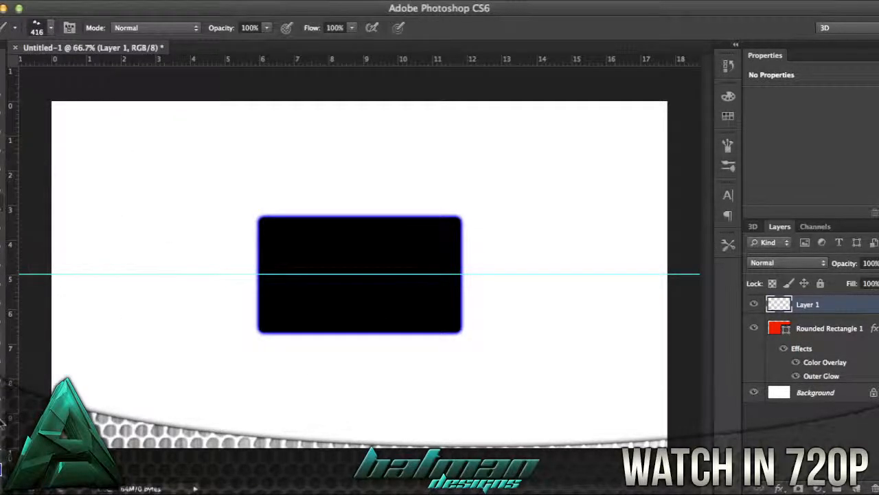
left_click(9, 371)
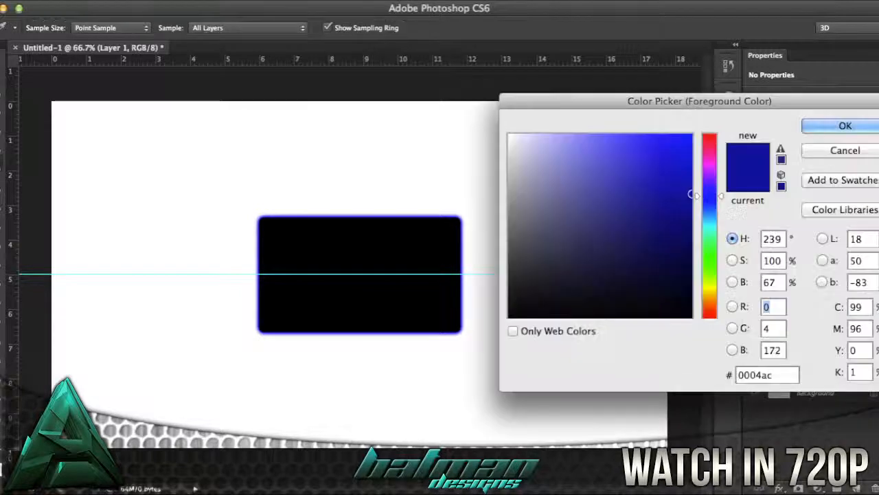
left_click(690, 135)
left_click(845, 127)
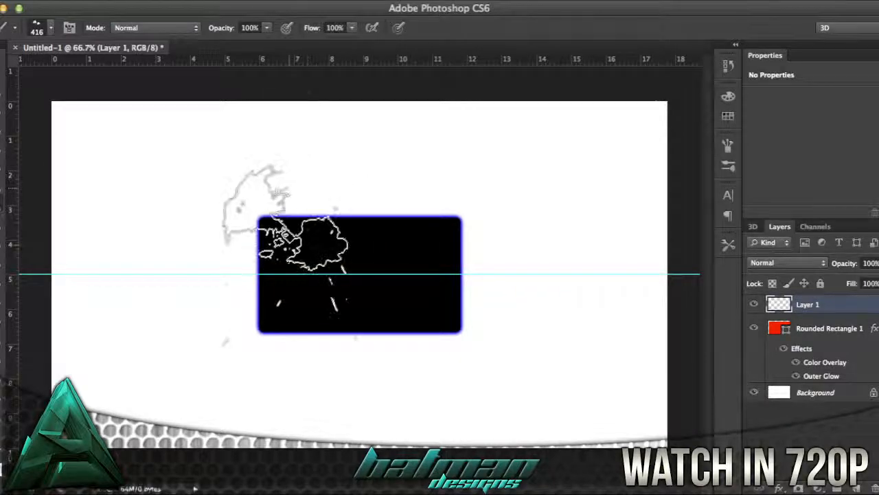
Stamp blue splatters over and around the rounded rectangle on the new layer, covering its corners, edges and middle.
left_click(483, 341)
left_click(289, 340)
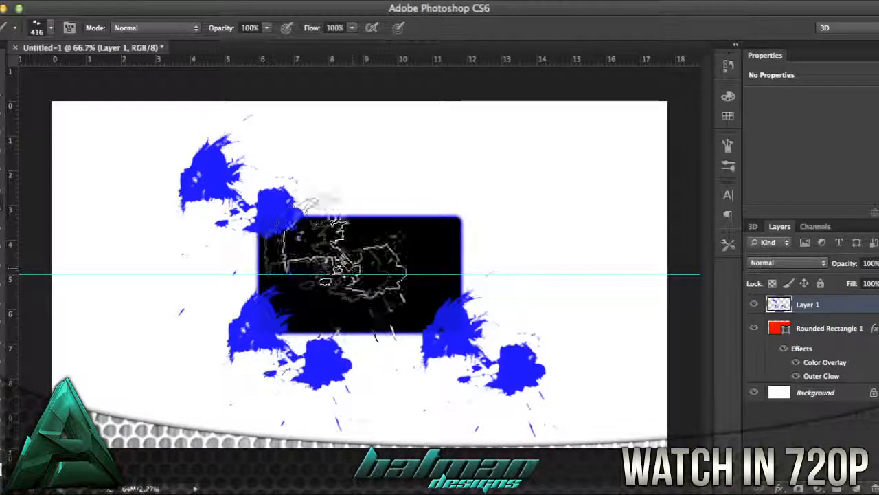
left_click(486, 210)
left_click(381, 287)
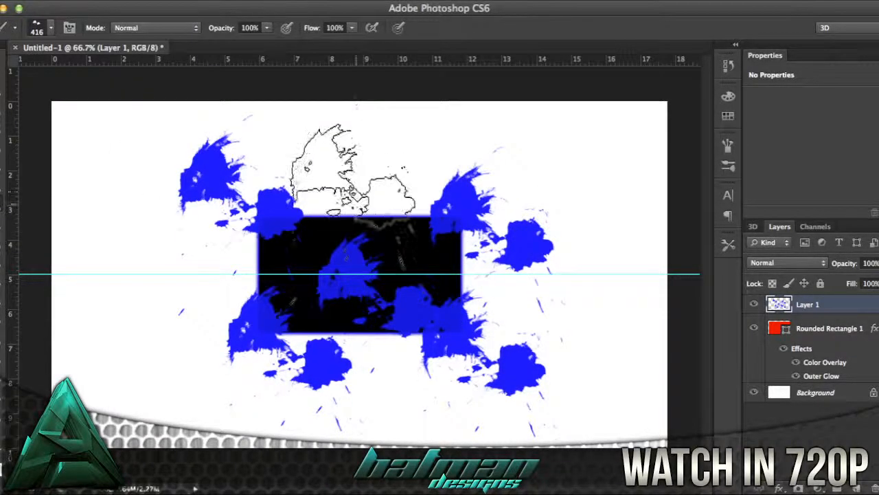
left_click(323, 158)
left_click(388, 196)
left_click(464, 234)
left_click(522, 282)
key("v")
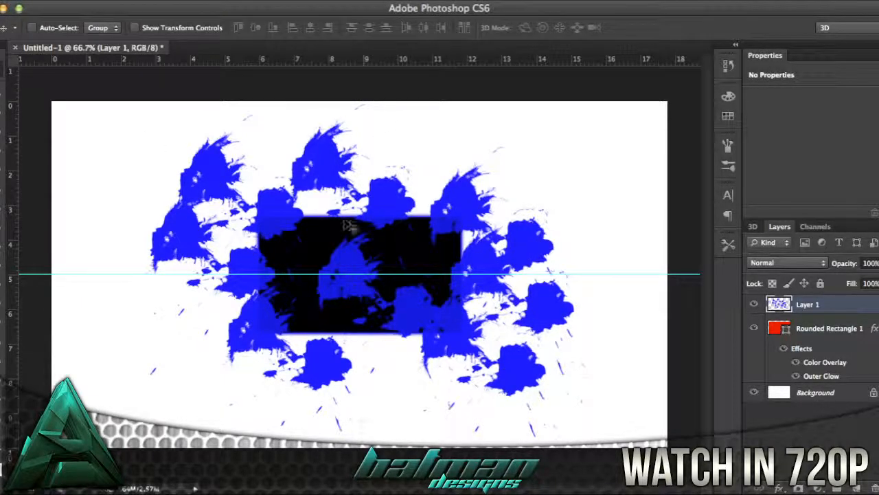
left_click(831, 331)
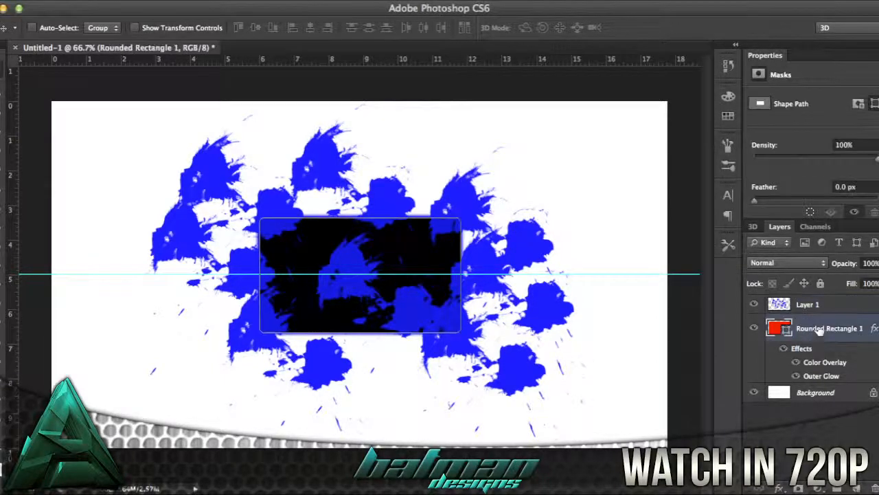
left_click(786, 309, "super")
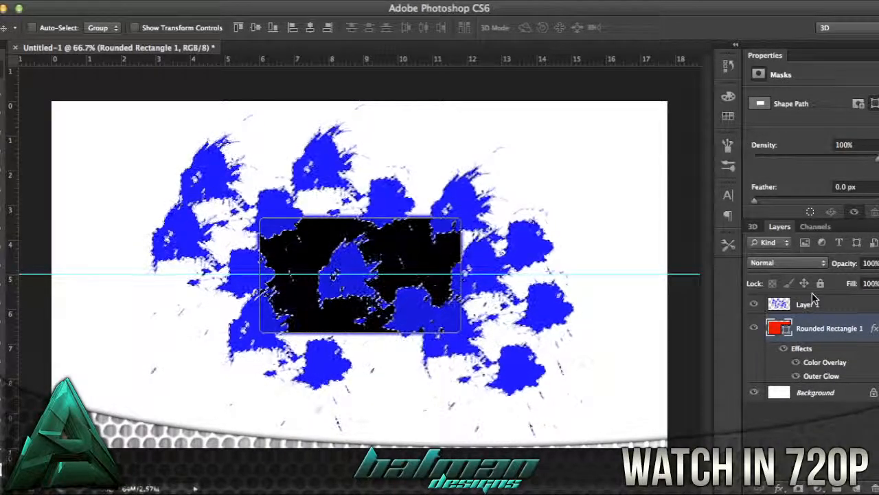
key("super+shift+i")
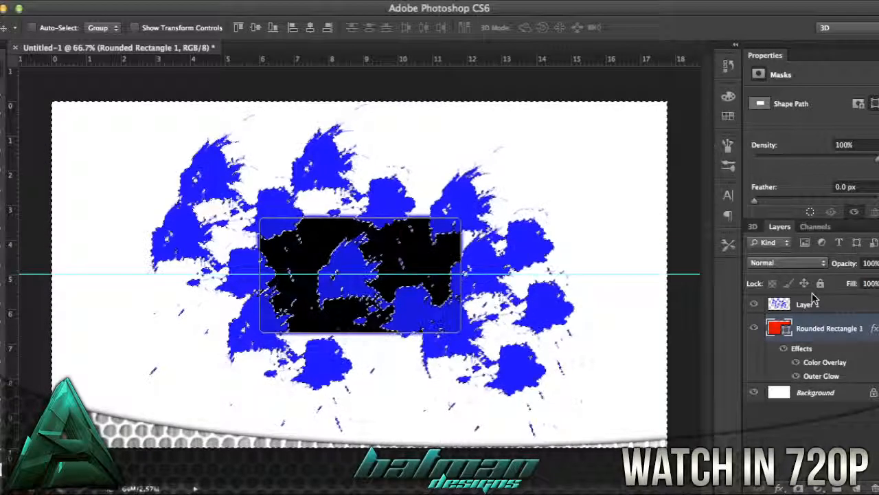
key("Delete")
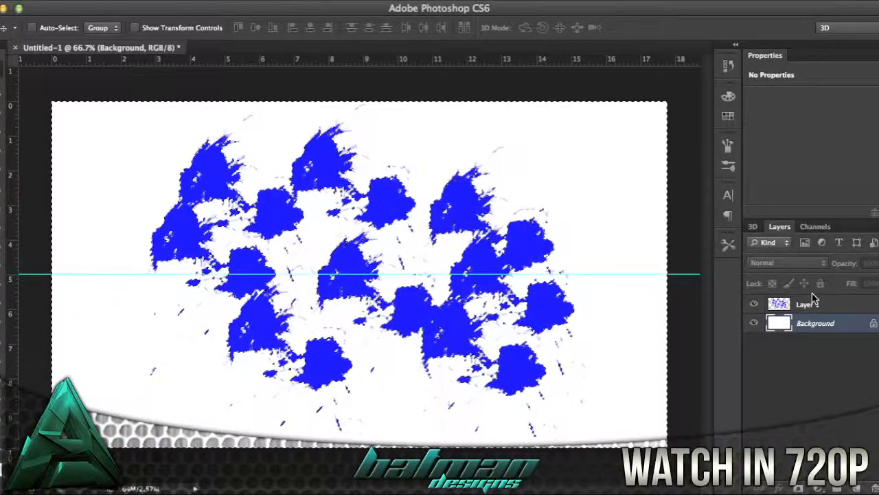
key("super+z")
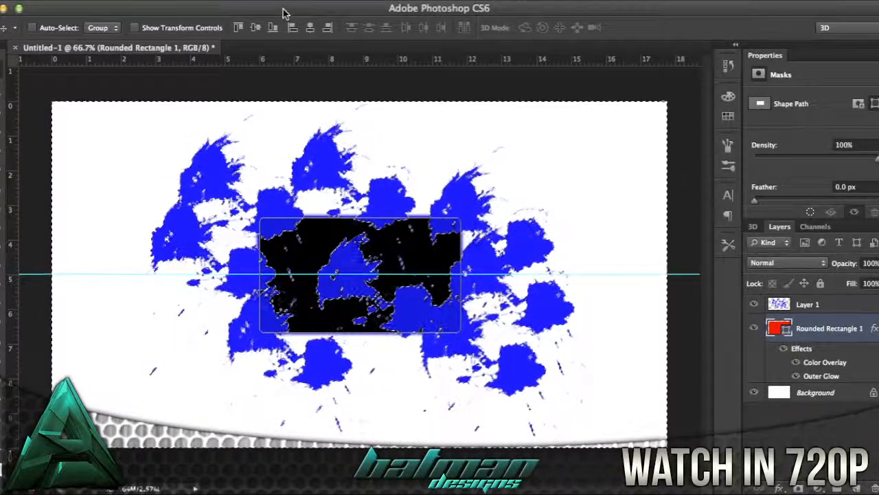
key("super+d")
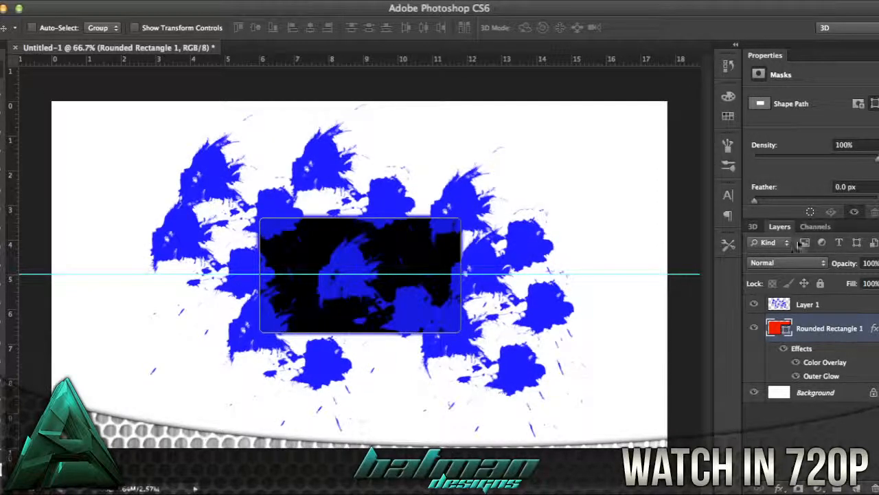
Delete the splatter on Layer 1 that lies outside the rounded rectangle, using an inverted selection of the shape, and deselect.
left_click(814, 307)
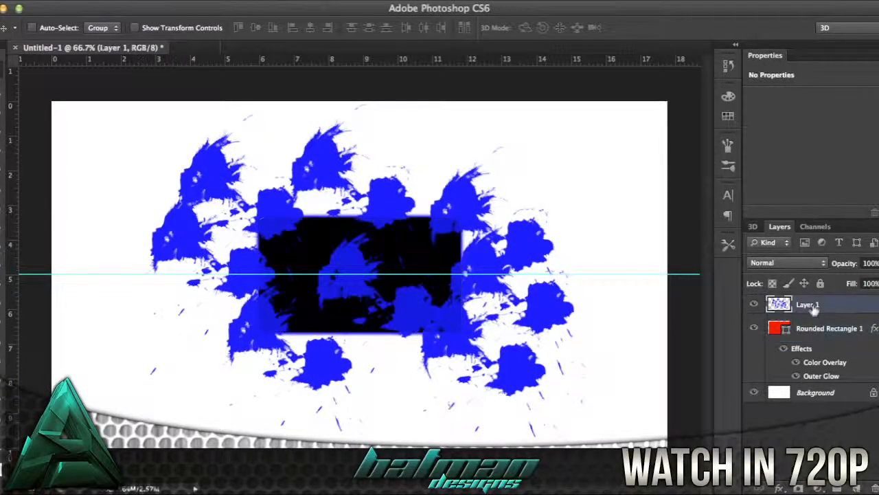
left_click(779, 330, "super")
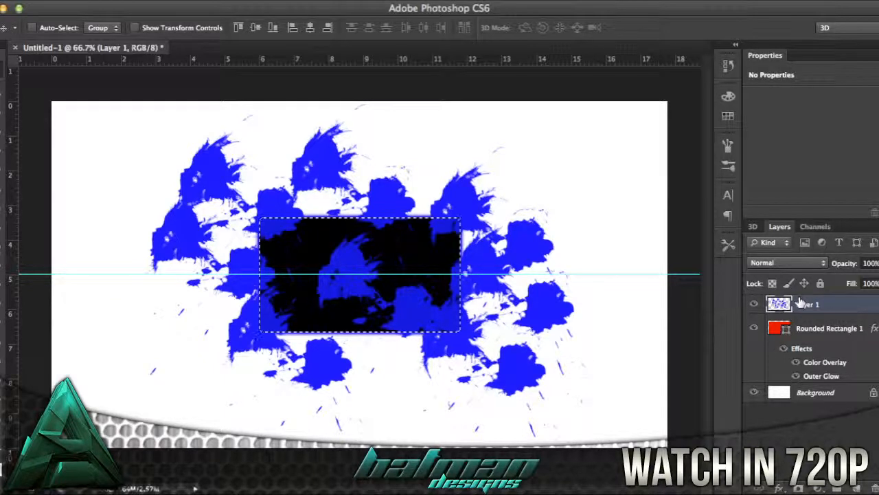
key("shift+super+i")
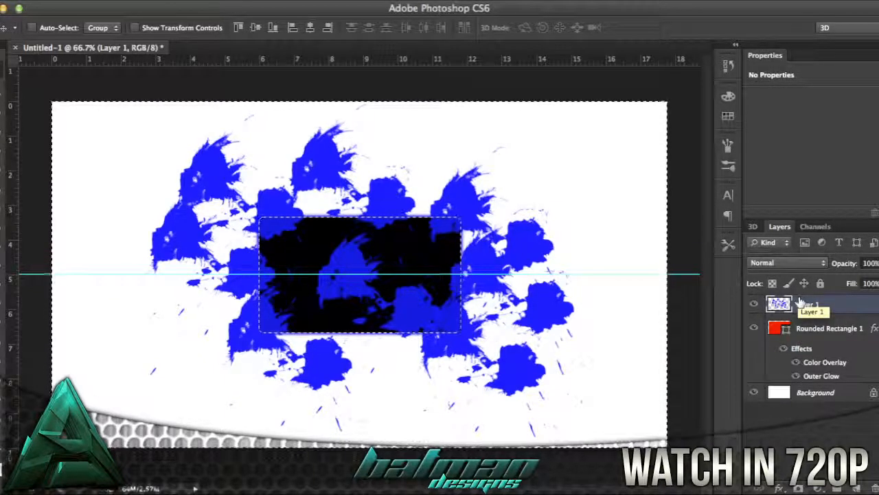
key("Delete")
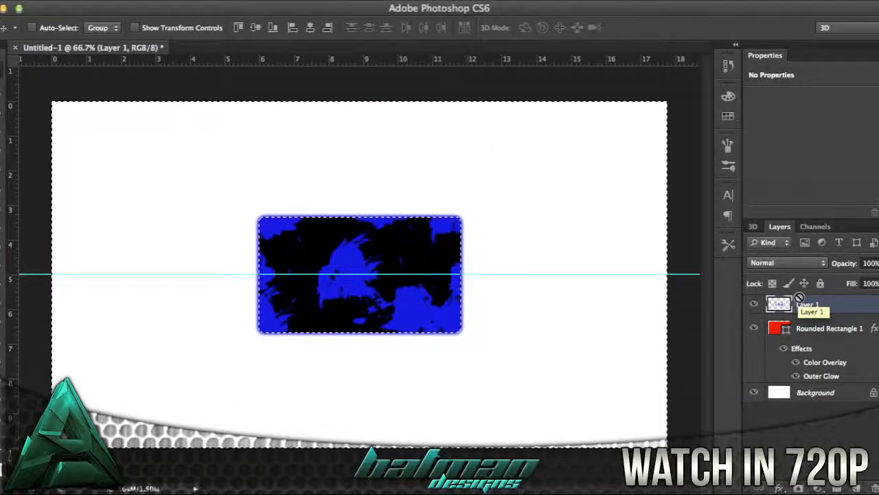
key("super+d")
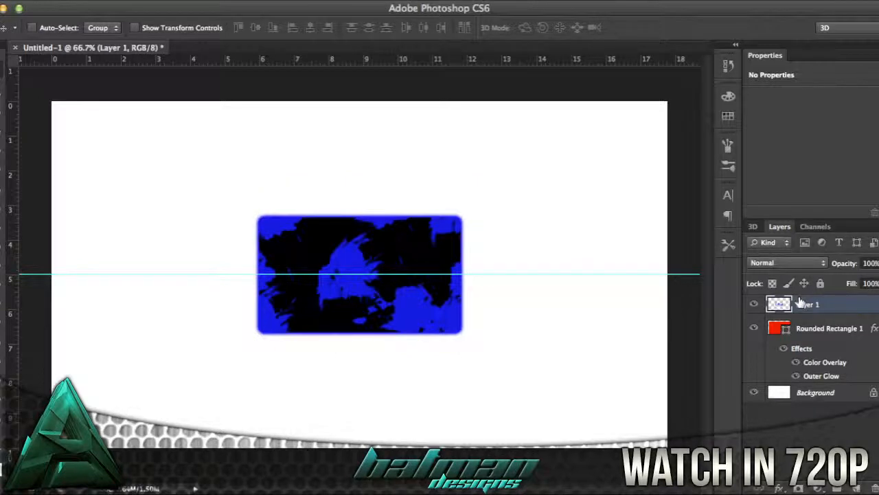
Lower the opacity of the splatter layer to 20%.
left_click(804, 326)
left_click(796, 304)
left_click(874, 273)
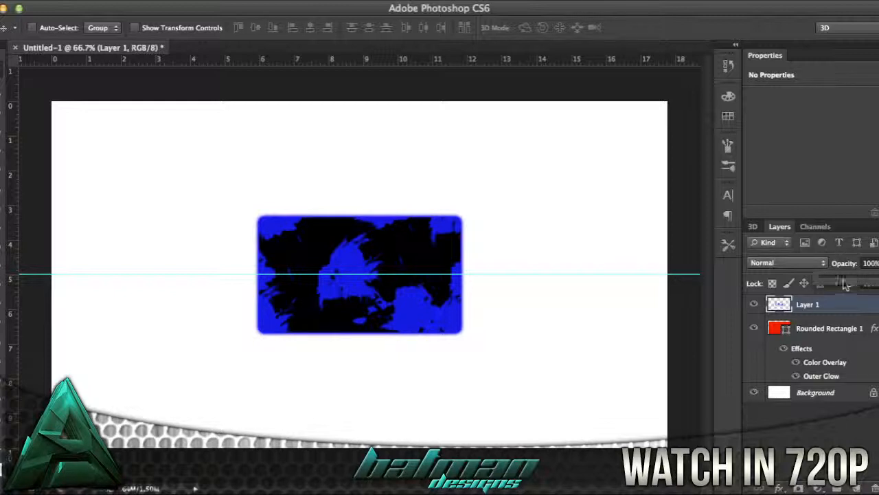
left_click_drag(856, 285, 847, 282)
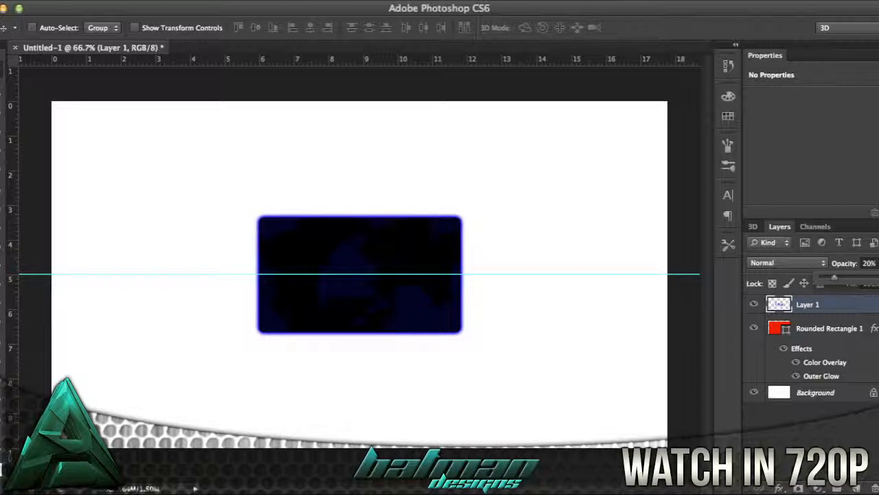
key("Return")
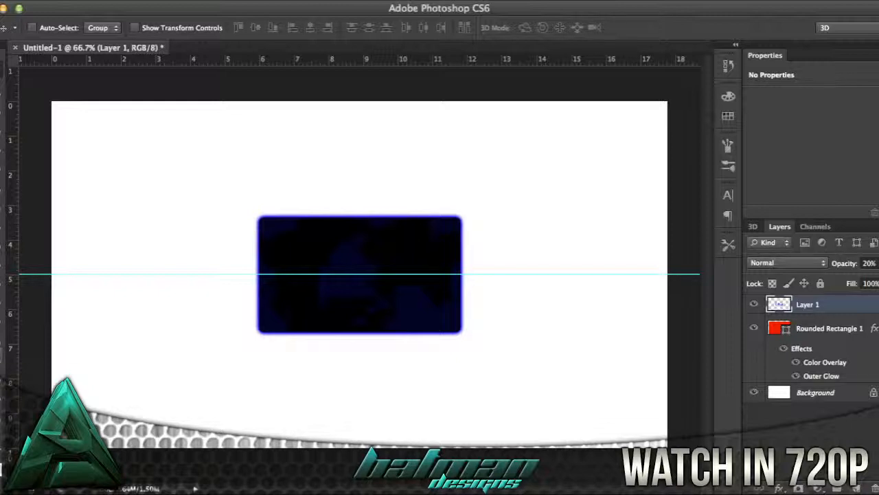
Add the blue text "batman" below the rectangle in the H74 Ocelot Piss font at 200 pt.
left_click(156, 380)
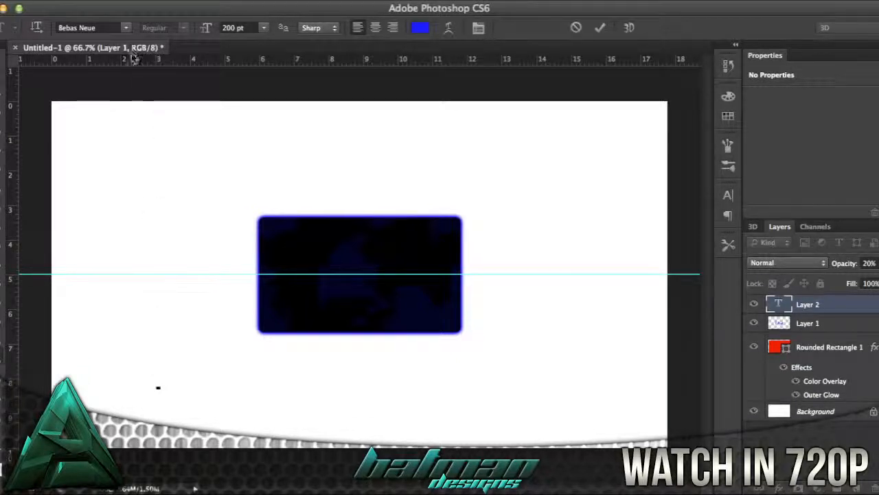
left_click(128, 31)
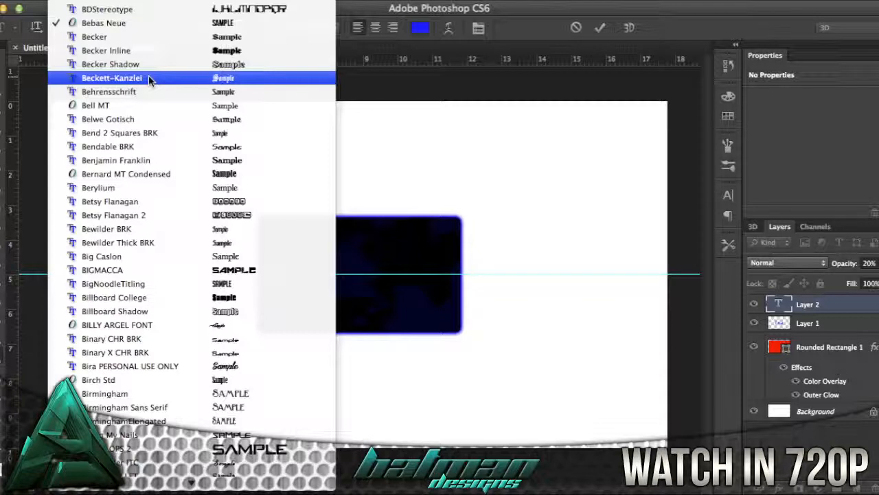
scroll(149, 78, "down", 15)
left_click(106, 76)
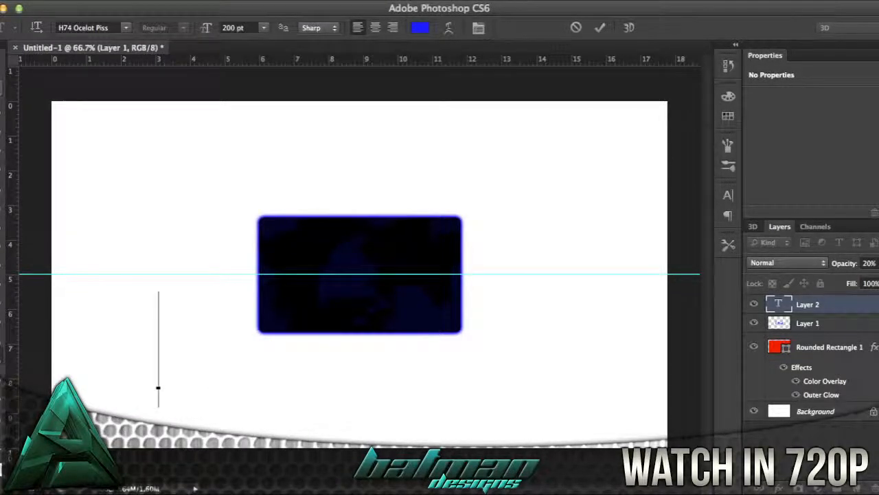
type("BATMAN")
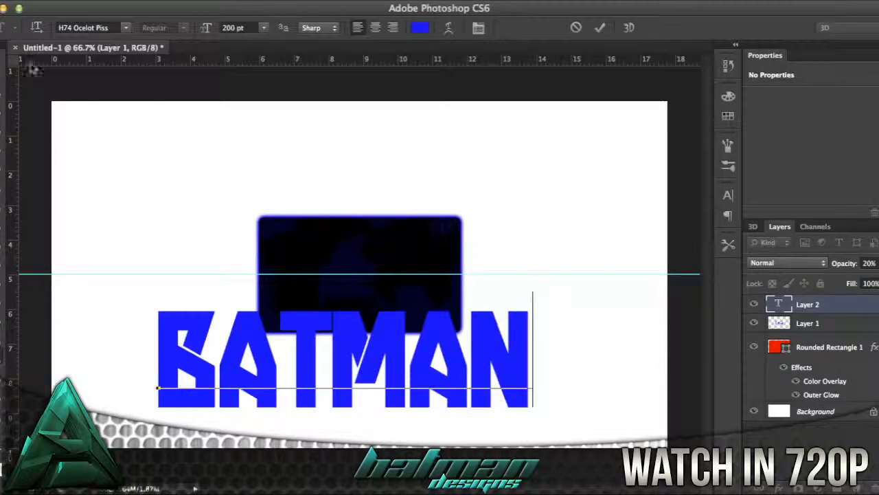
key("ctrl+Return")
key("v")
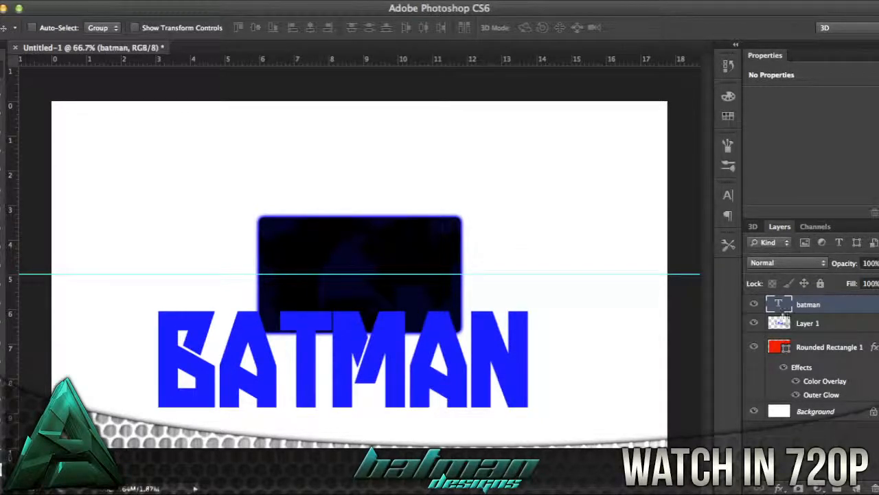
Scale the batman text to about 54% and fit it into the rectangle's upper half, centred at X 640 px, Y 296 px.
key("ctrl+t")
left_click_drag(529, 292, 305, 361)
left_click_drag(288, 393, 388, 261)
left_click_drag(417, 225, 465, 212)
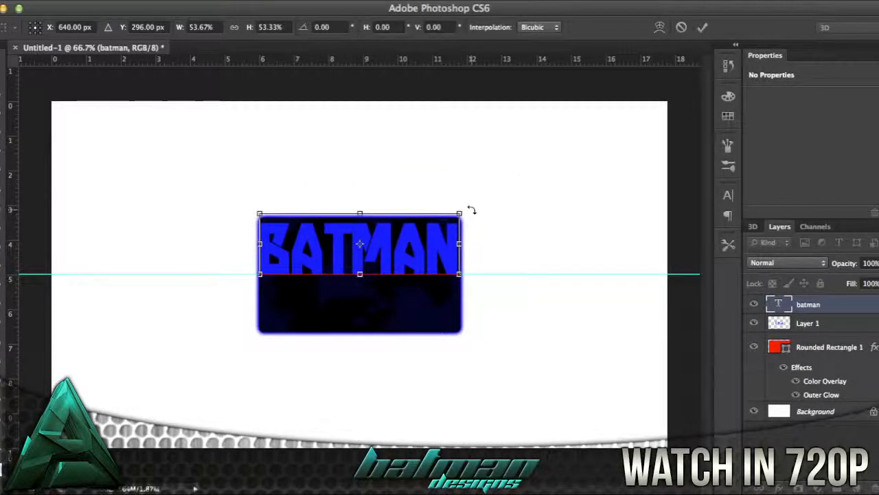
key("Return")
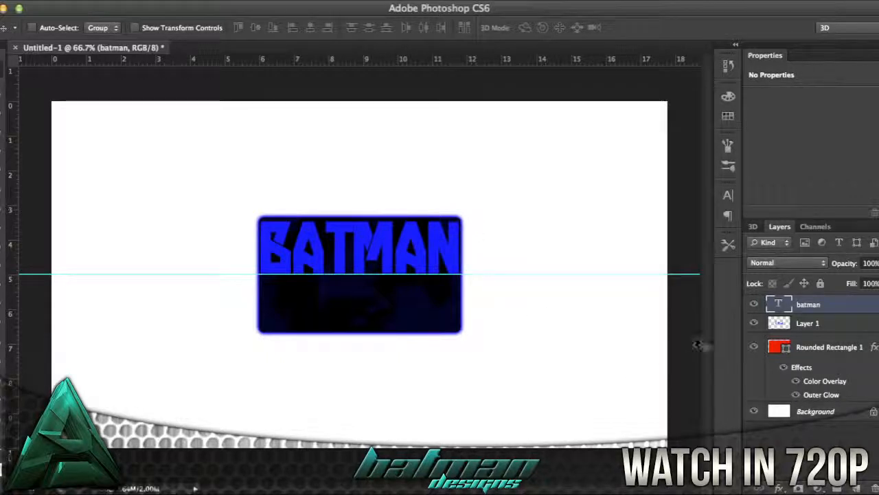
right_click(825, 308)
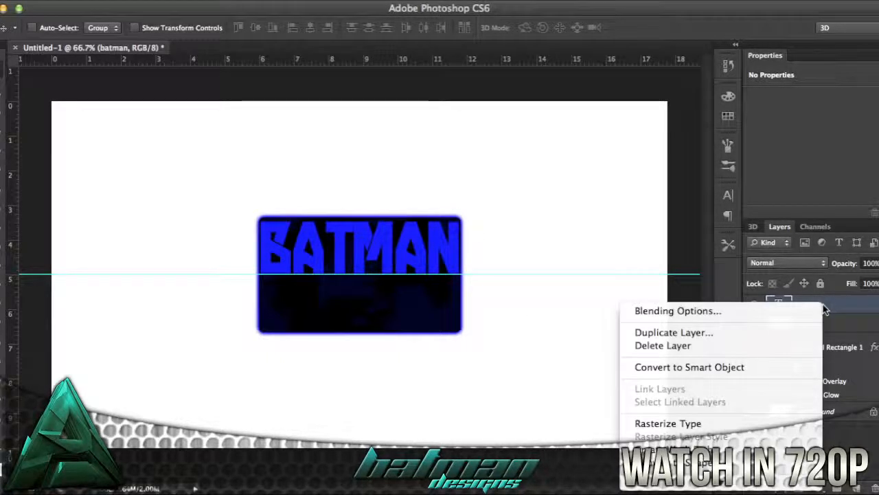
left_click(766, 310)
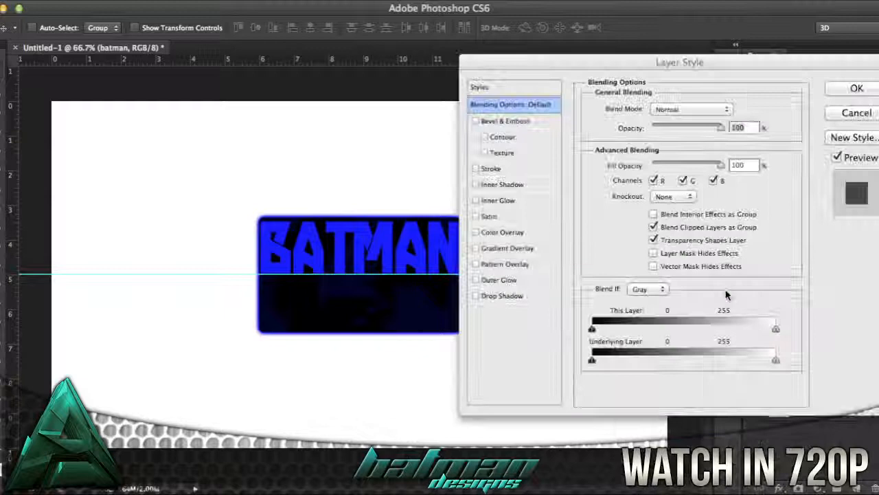
left_click(506, 247)
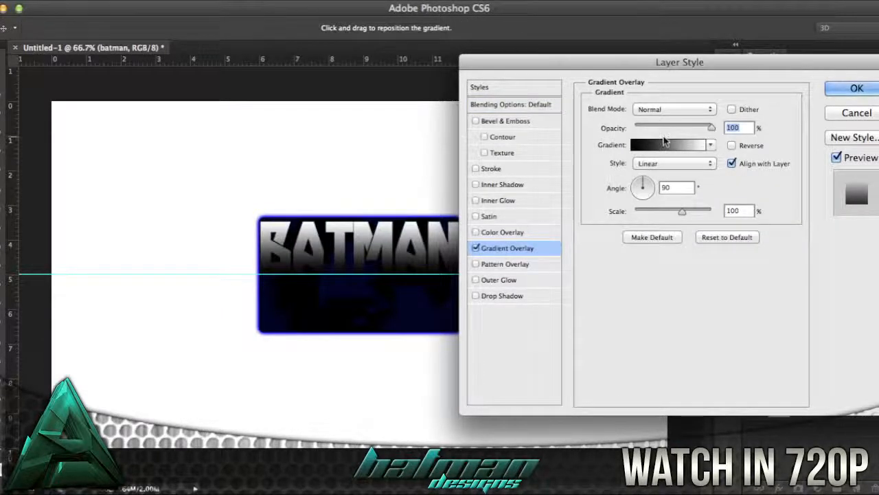
left_click(663, 146)
left_click(584, 152)
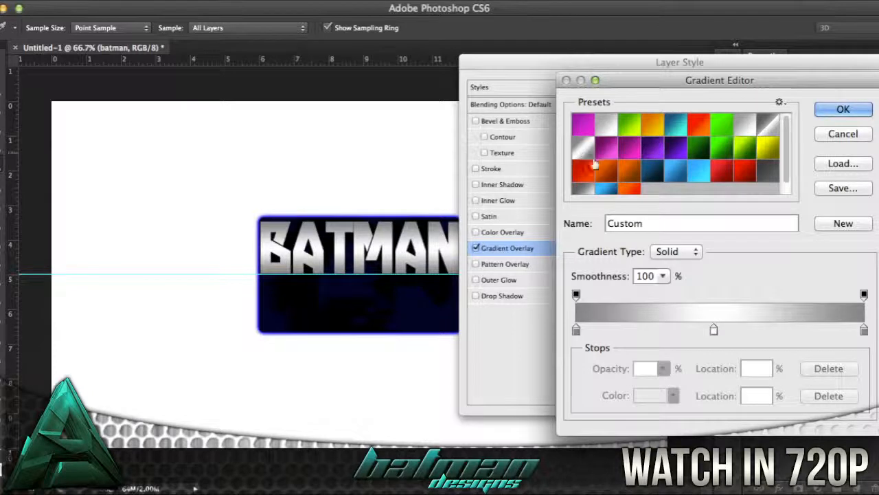
left_click(843, 109)
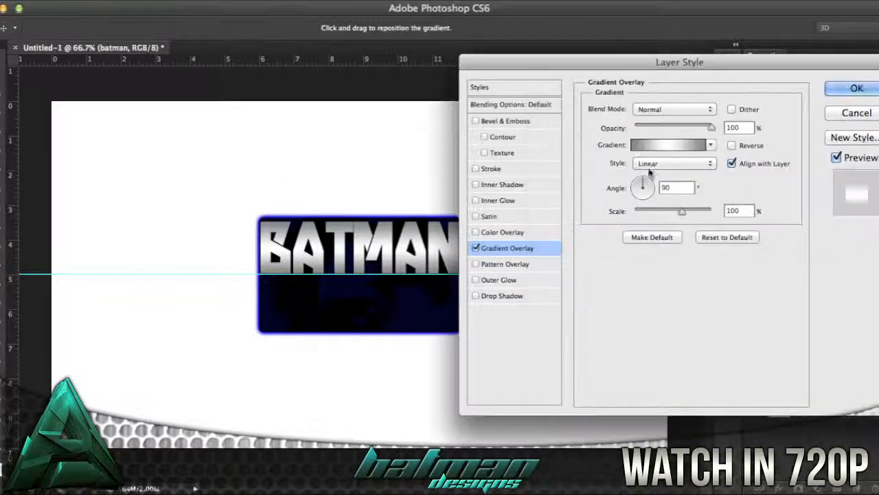
left_click(496, 171)
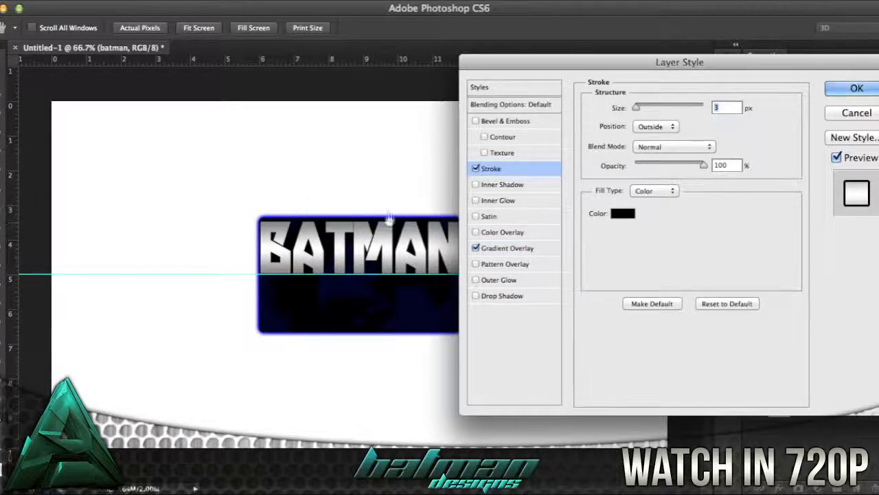
key("Escape")
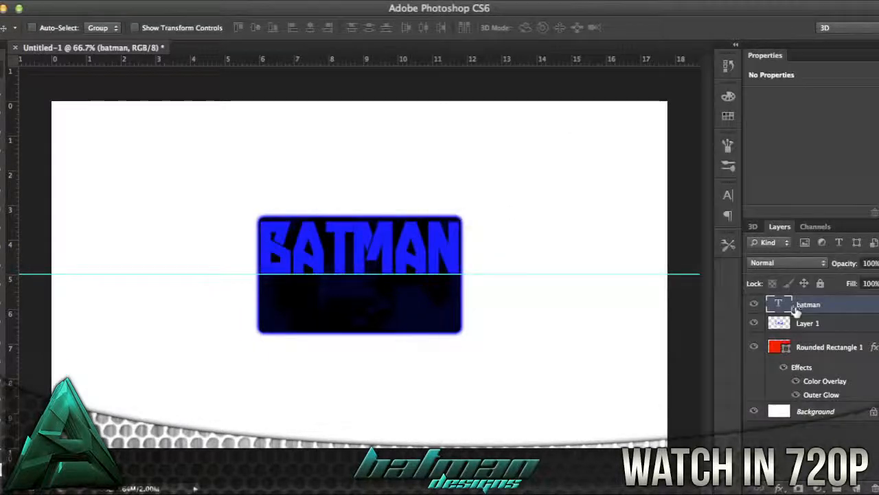
Apply a Gradient Overlay to the batman text layer using the grey-white-grey silver gradient preset.
right_click(849, 303)
left_click(707, 303)
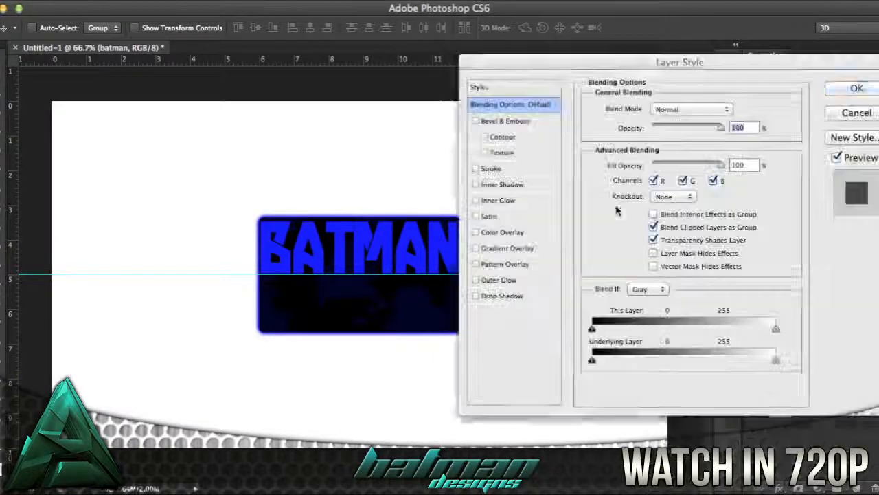
left_click(501, 248)
left_click(644, 148)
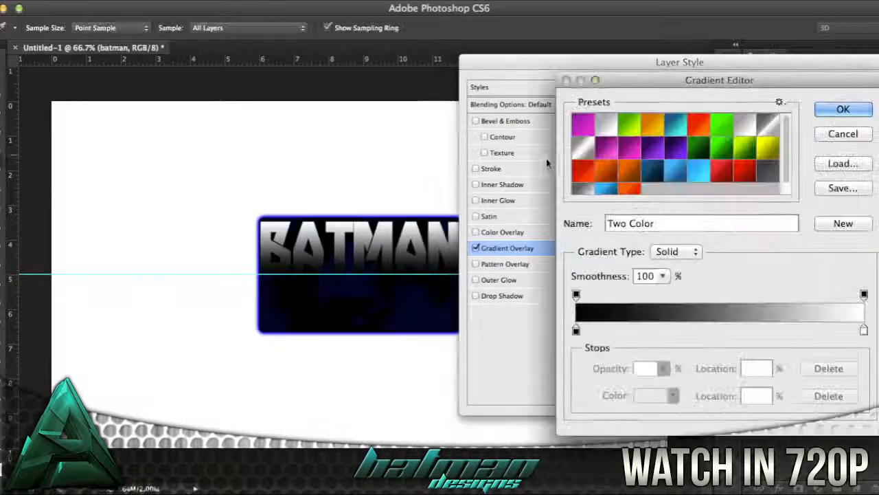
left_click(712, 327)
left_click(849, 106)
left_click(852, 91)
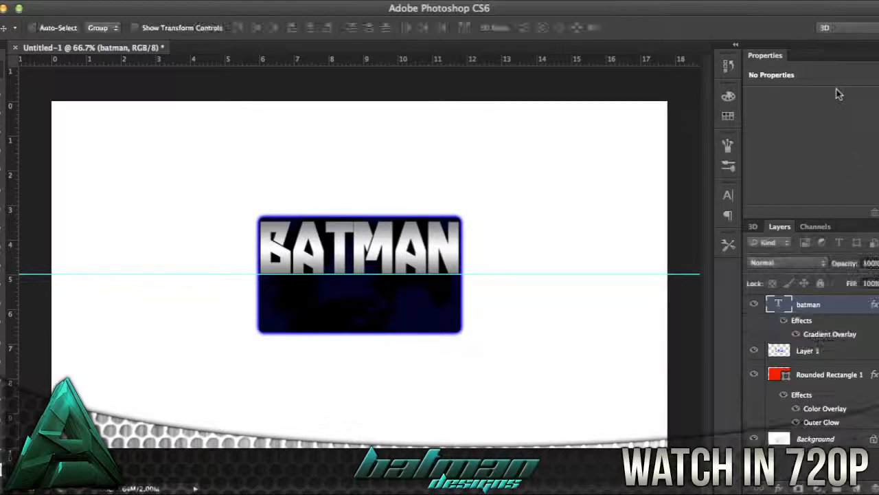
Duplicate the batman text layer as "batman copy" and move the copy straight down into the rectangle's lower half.
right_click(833, 308)
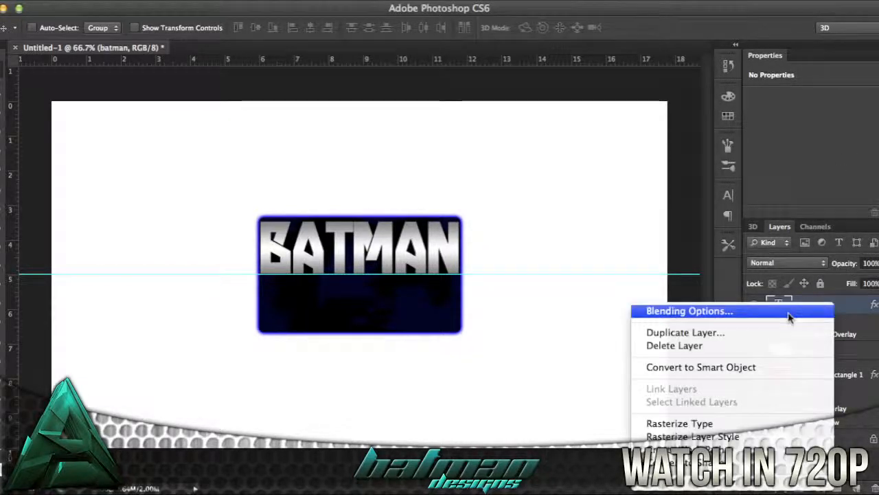
left_click(774, 333)
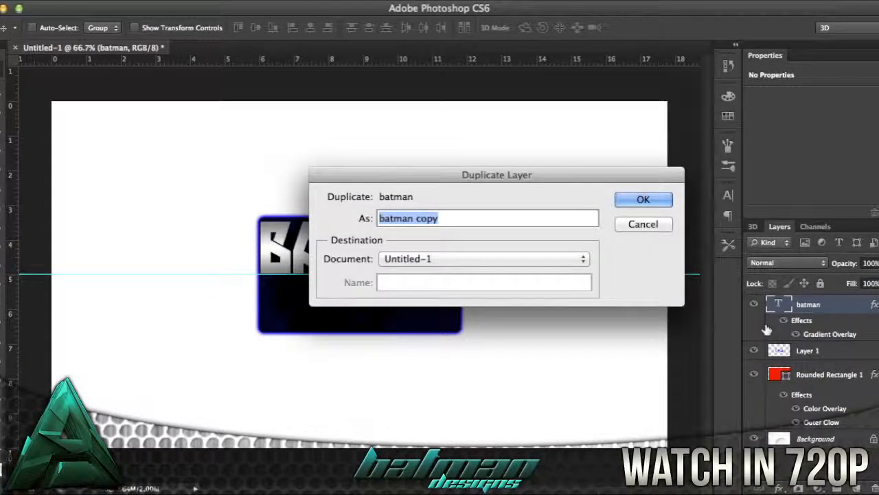
key("Return")
key("shift+Down")
key("shift+Down")
key("shift+Down")
key("shift+Down")
key("shift+Down")
key("shift+Down")
key("shift+Down")
key("shift+Down")
key("shift+Down")
key("shift+Down")
key("shift+Down")
key("shift+Down")
key("shift+Down")
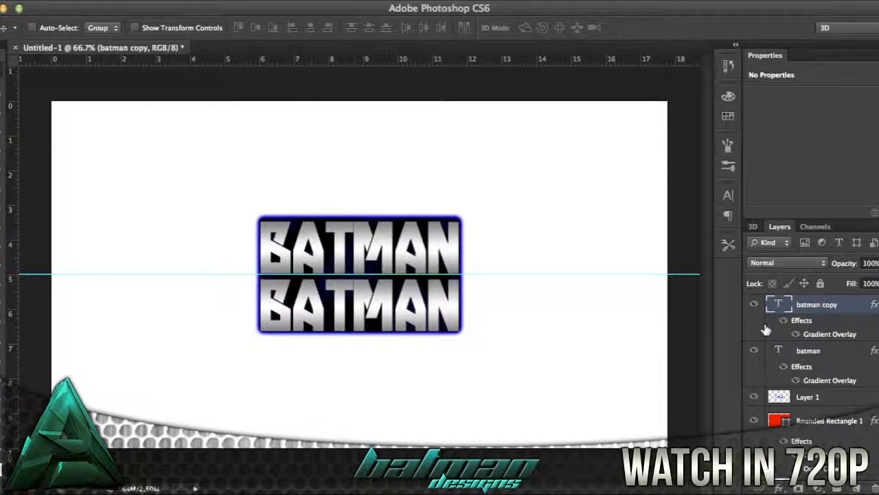
Replace the lower text copy's wording with "designs" and nudge it slightly upward.
key("t")
left_click(459, 308)
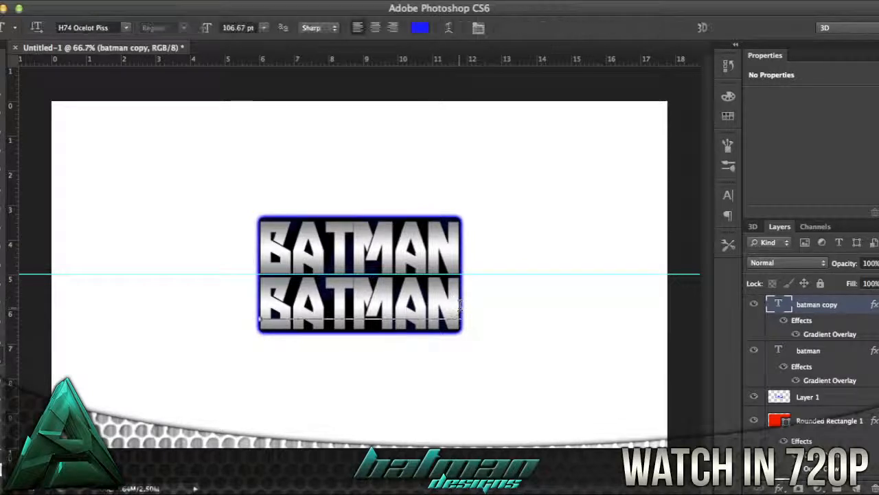
key("BackSpace")
key("BackSpace")
key("BackSpace")
key("BackSpace")
key("BackSpace")
key("BackSpace")
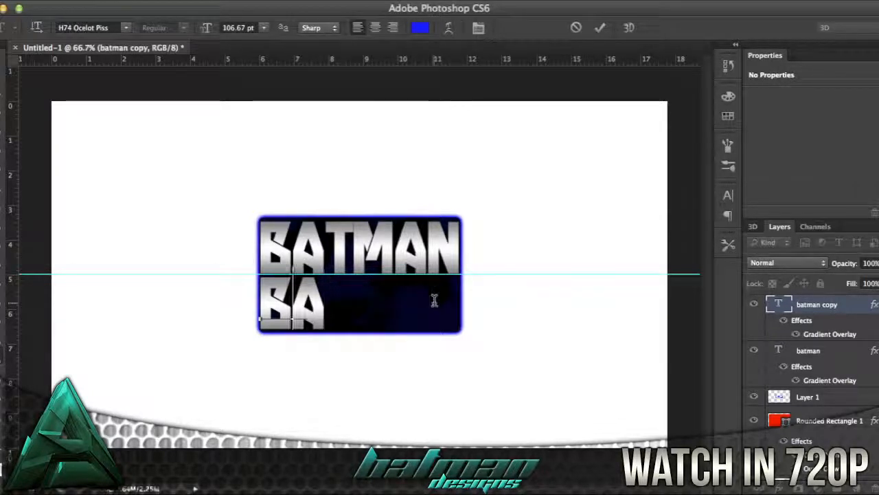
type("DESIGNS")
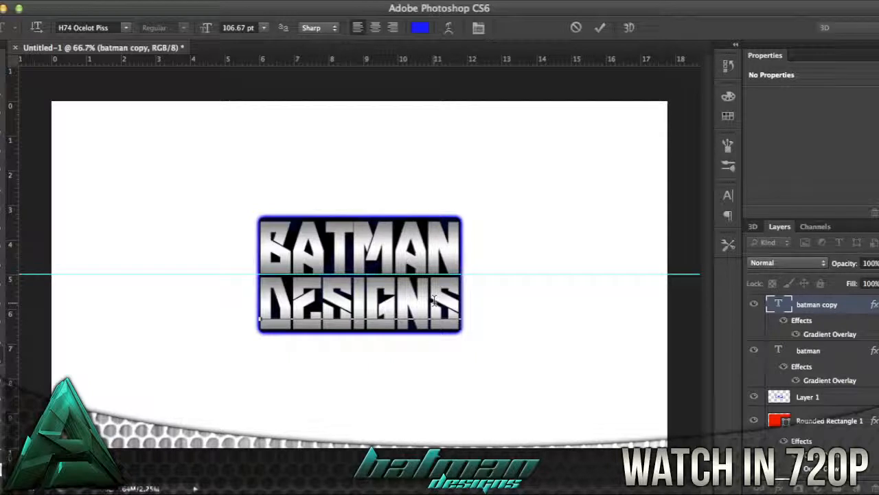
left_click(0, 72)
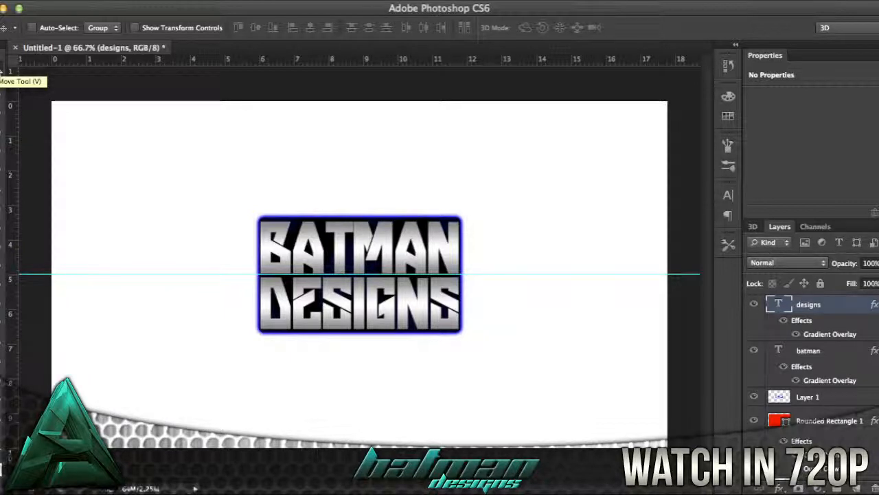
key("ctrl+Up")
key("ctrl+Up")
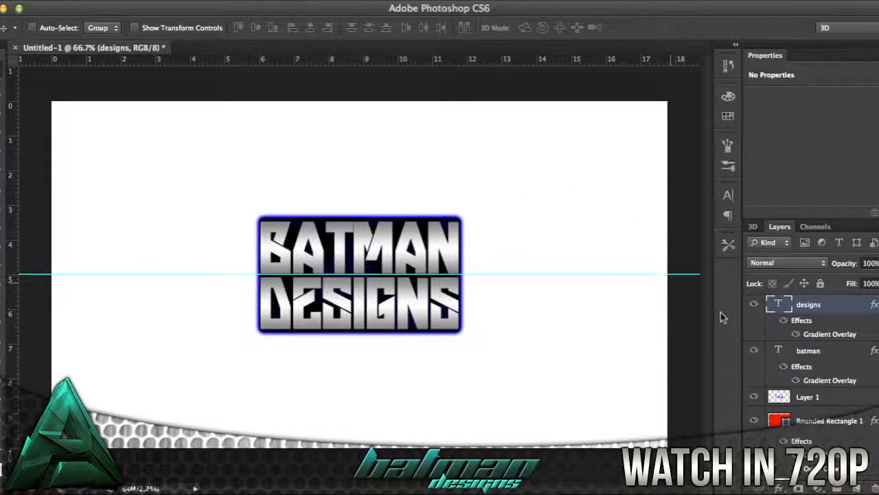
Rasterize the designs and batman text layers.
right_click(811, 311)
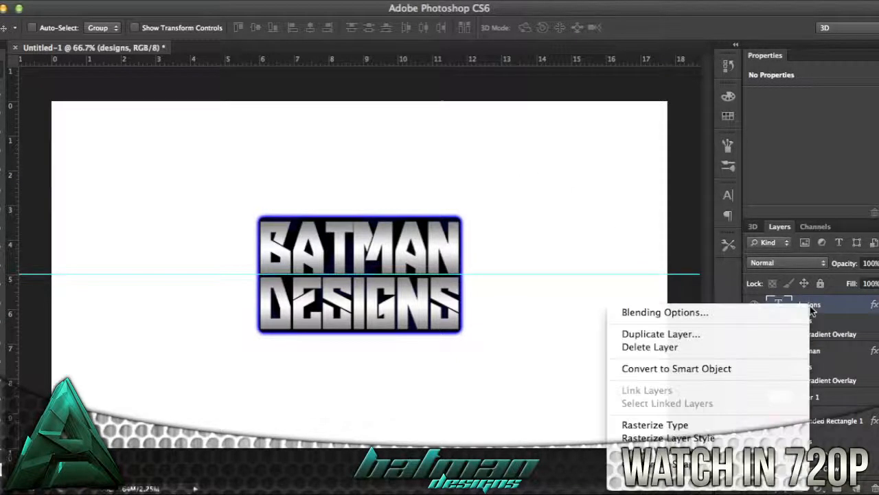
left_click(686, 416)
left_click(811, 350)
right_click(810, 352)
left_click(686, 468)
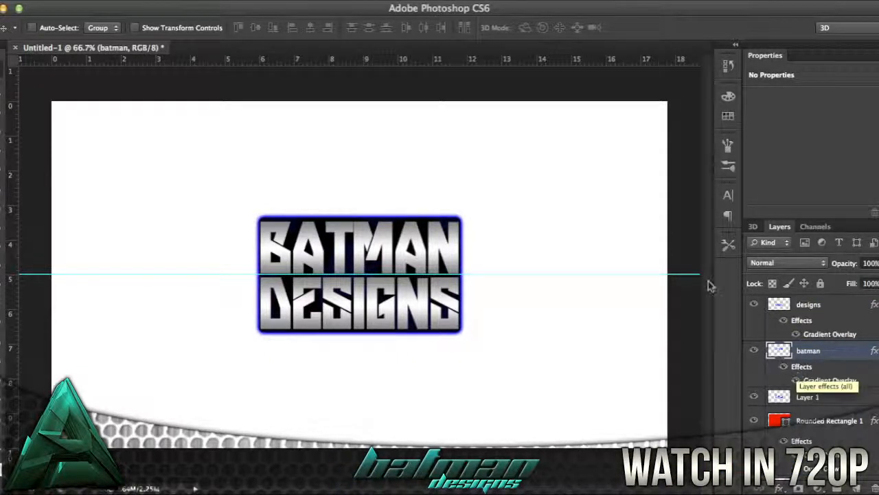
Add an empty layer above the designs layer and set the 59 px spatter brush to a size of 321 px.
left_click(856, 488)
left_click_drag(821, 303, 821, 306)
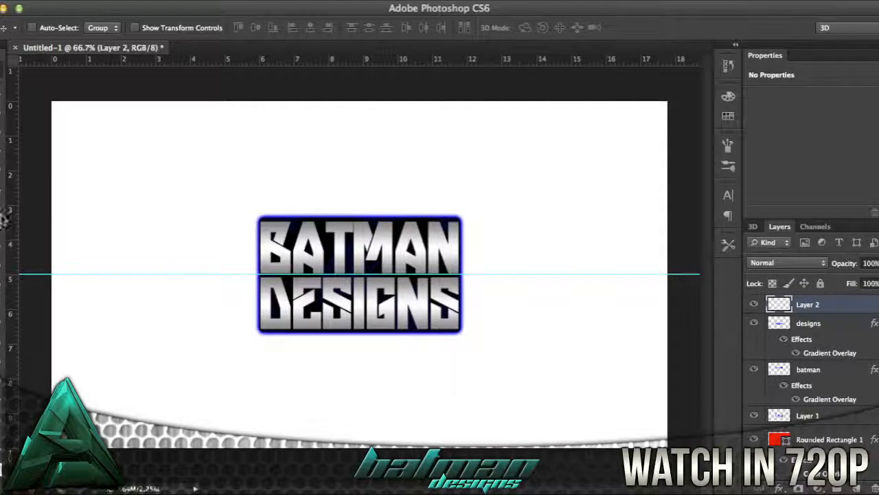
key("b")
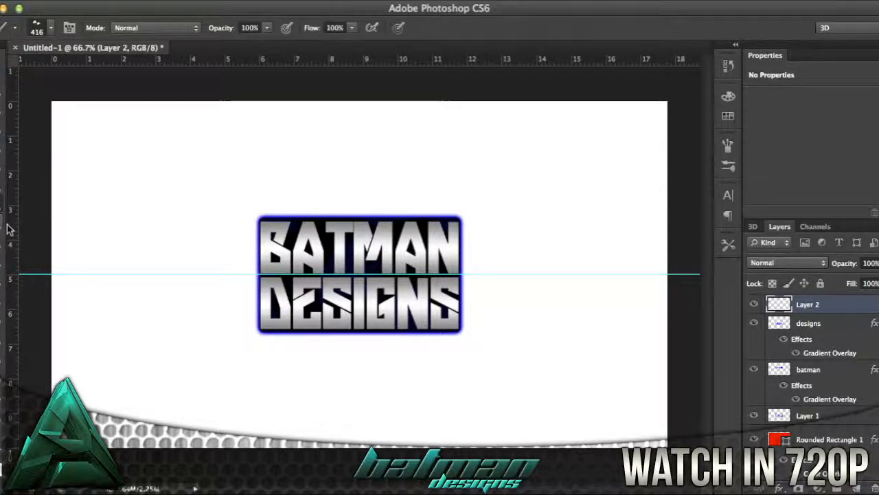
left_click(51, 31)
scroll(91, 155, "up", 8)
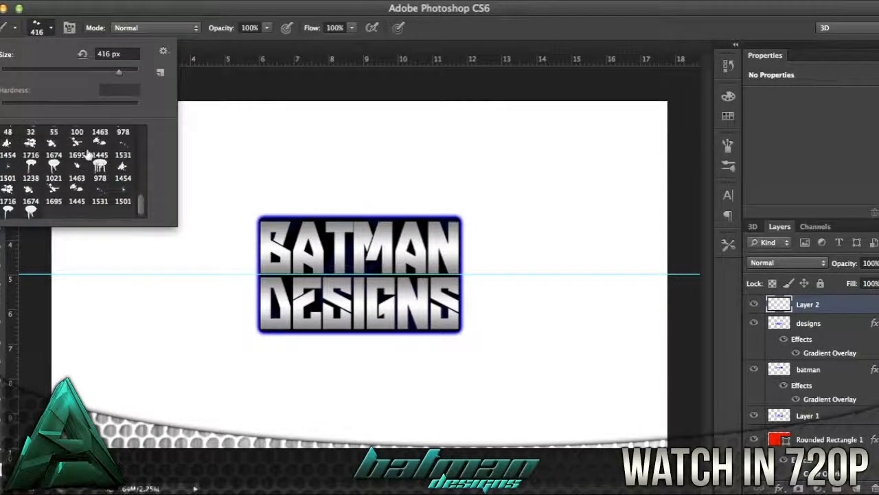
left_click(99, 201)
scroll(113, 176, "up", 3)
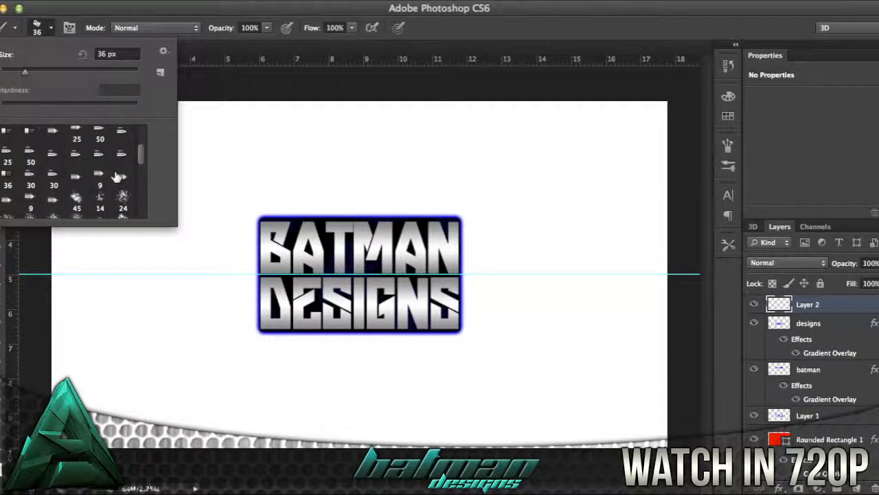
scroll(117, 177, "down", 1)
left_click(122, 179)
left_click(78, 203)
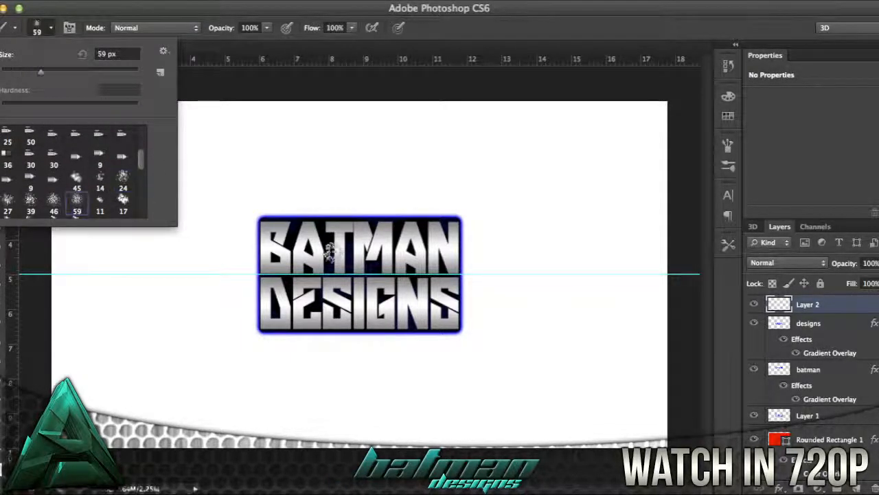
scroll(100, 164, "down", 4)
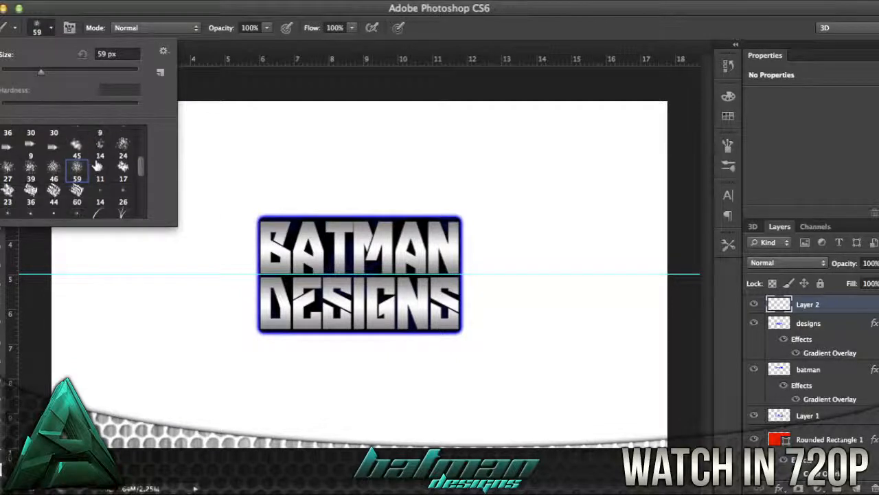
scroll(51, 180, "down", 1)
scroll(54, 177, "down", 1)
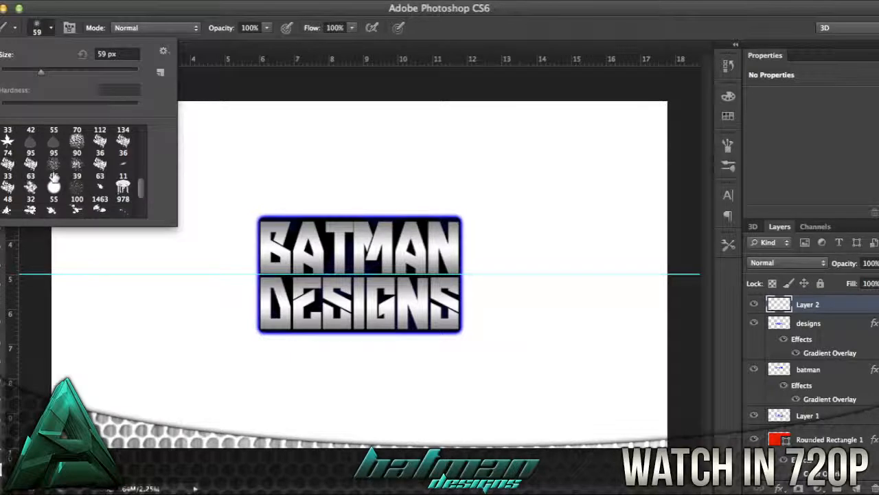
left_click(51, 30)
left_click(52, 29)
left_click_drag(41, 71, 104, 73)
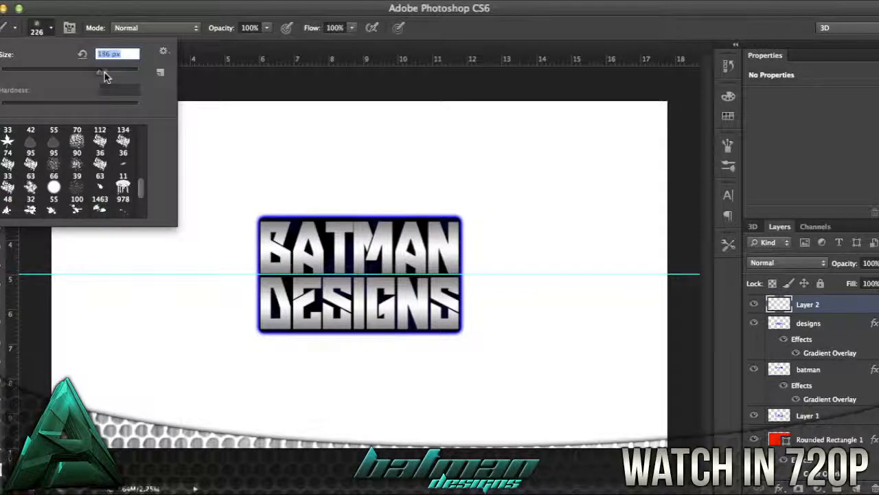
left_click(51, 31)
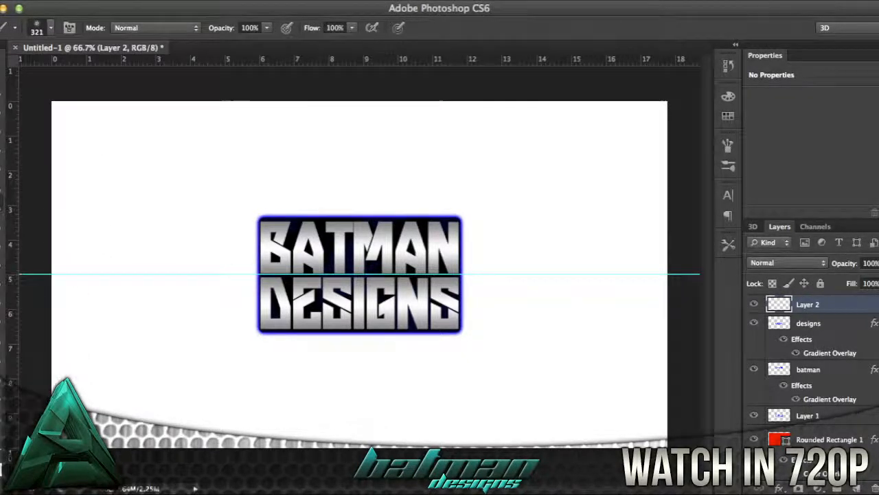
Set the foreground colour to black and paint spatter over both lines of text on Layer 2.
left_click(1, 455)
left_click_drag(622, 280, 848, 384)
left_click(845, 125)
mouse_move(240, 206)
left_mouse_down()
mouse_move(254, 289)
mouse_move(295, 220)
mouse_move(440, 274)
mouse_move(447, 323)
mouse_move(330, 337)
mouse_move(364, 295)
left_mouse_up()
mouse_move(481, 254)
left_mouse_down()
mouse_move(412, 206)
mouse_move(384, 323)
mouse_move(419, 288)
left_mouse_up()
key("v")
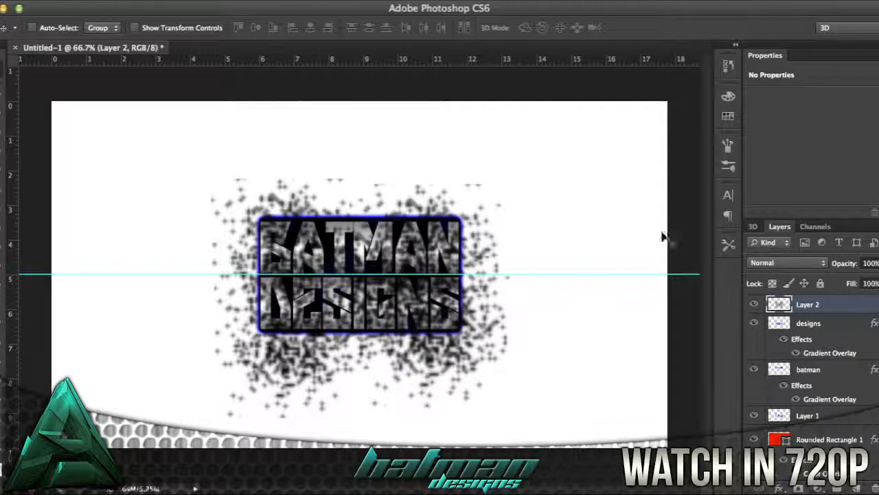
left_click(808, 324)
left_click(811, 371)
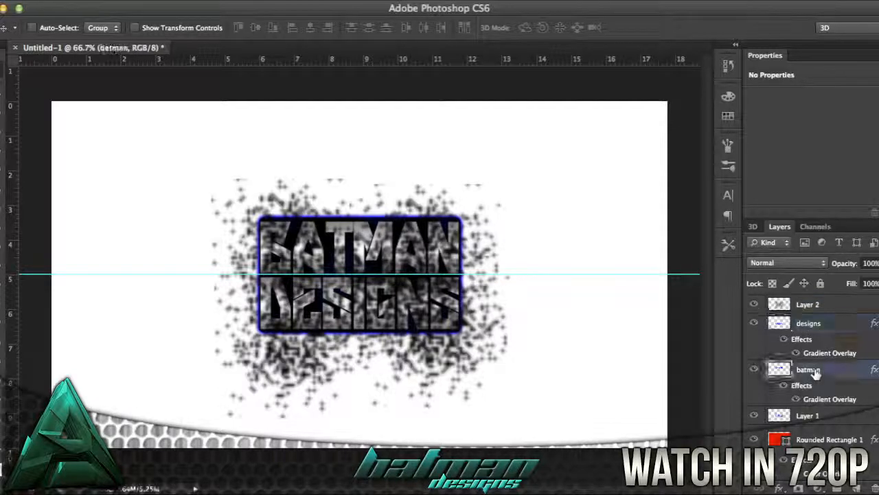
left_click(811, 328, "shift")
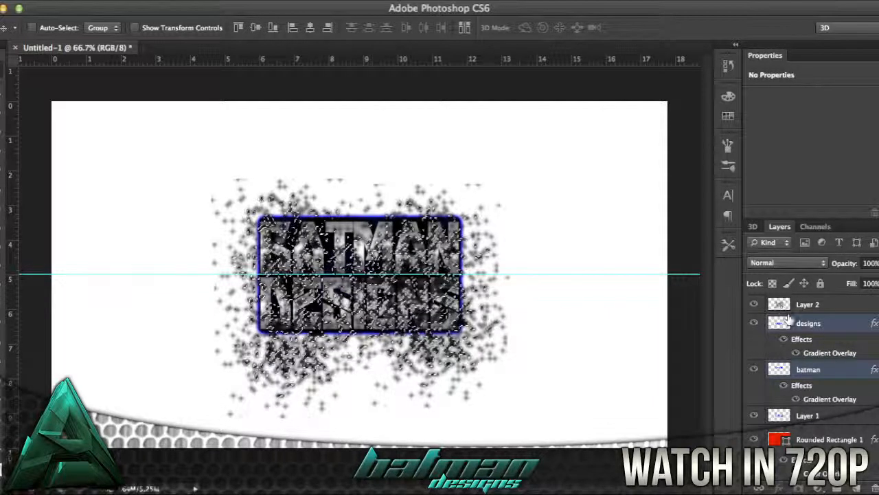
left_click(816, 304)
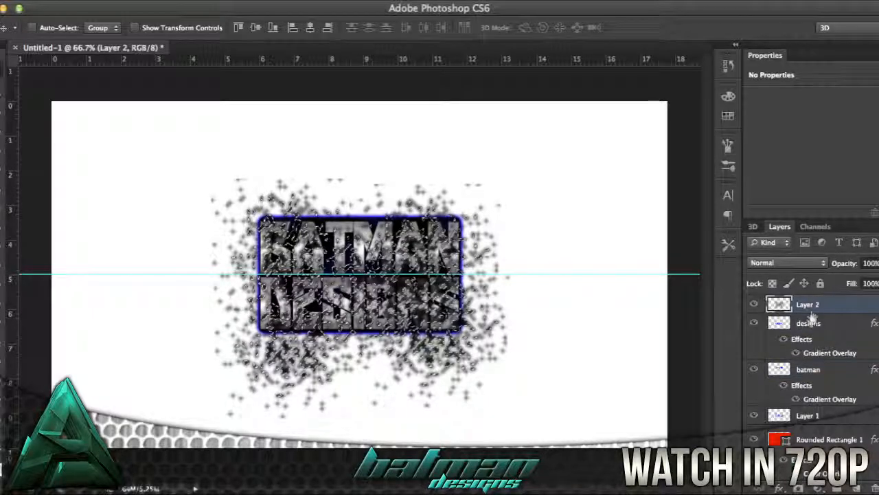
left_click(805, 326)
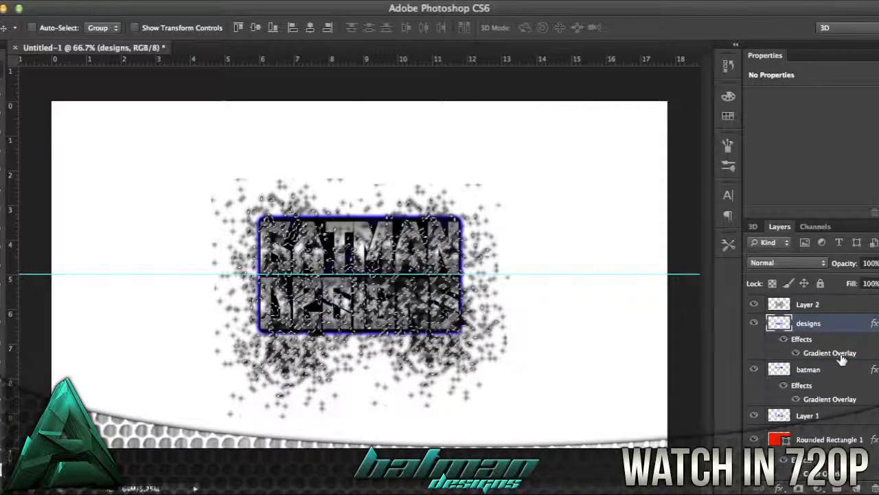
left_click(805, 370, "shift")
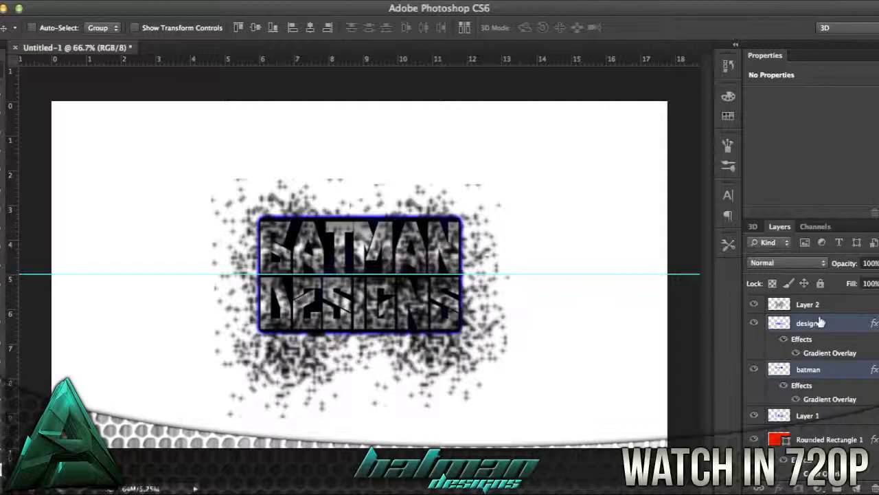
Load Layer 2's spatter as a selection, invert it, clear that area on Layer 2 and deselect.
left_click(787, 305, "super")
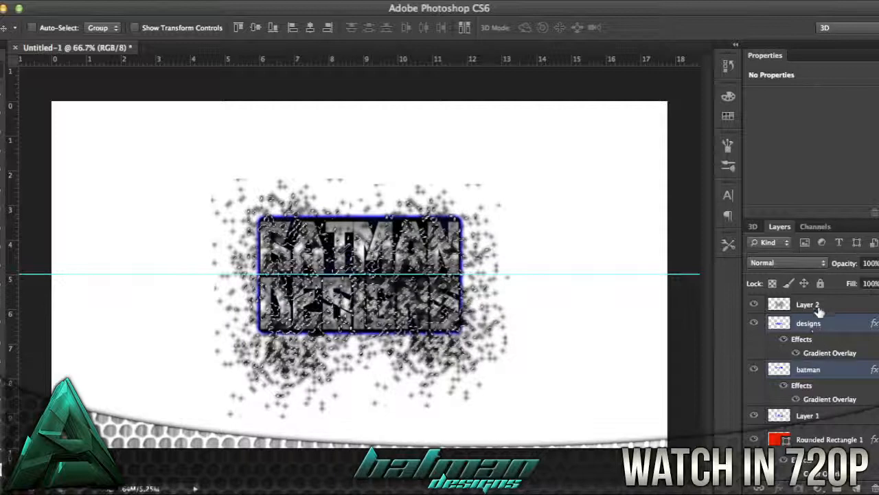
left_click(811, 306)
key("super+shift+i")
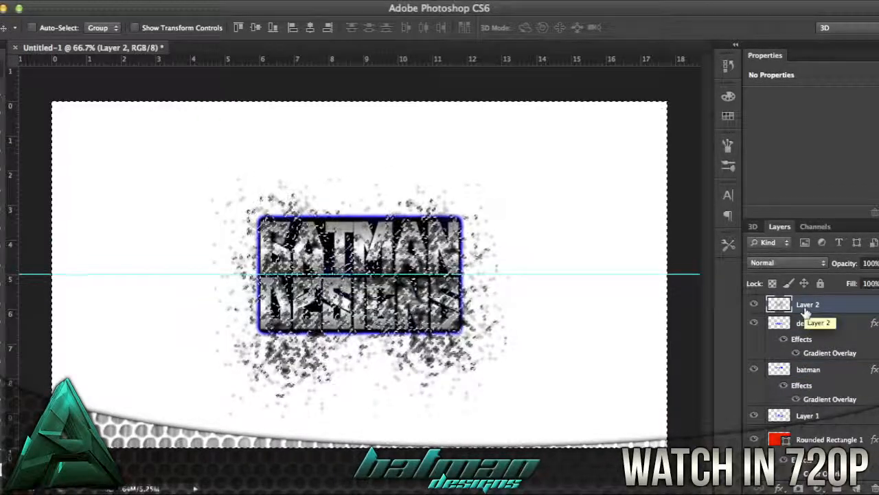
key("super+d")
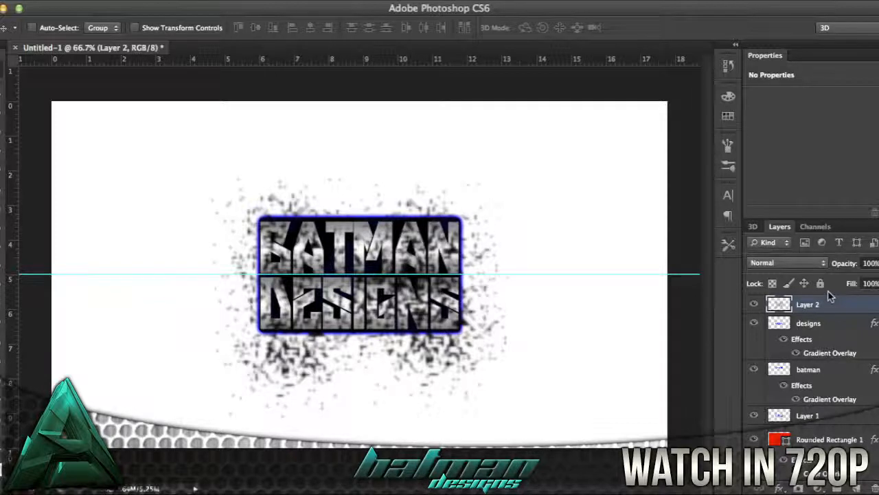
Delete the spatter layer, Layer 2.
key("Delete")
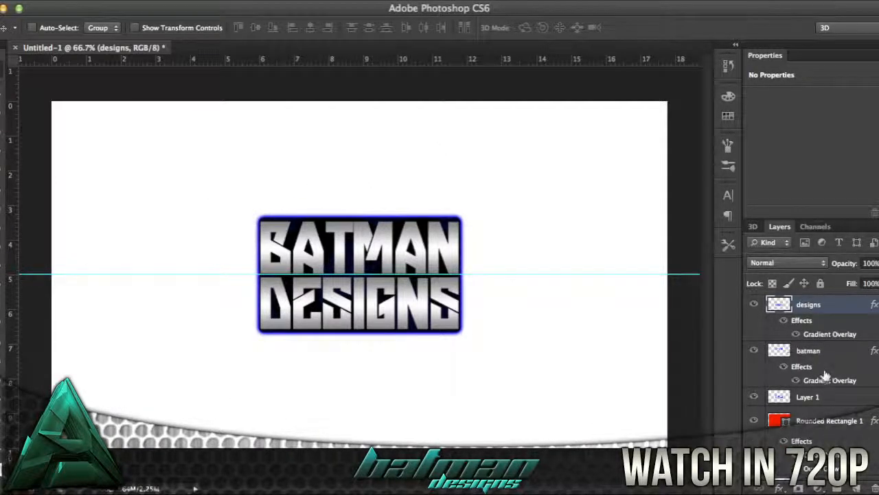
Scale all layers from designs down to Rounded Rectangle 1 together to about half size and move them to the canvas's upper-right corner.
scroll(823, 405, "down", 1)
left_click(822, 407, "shift")
scroll(841, 303, "up", 1)
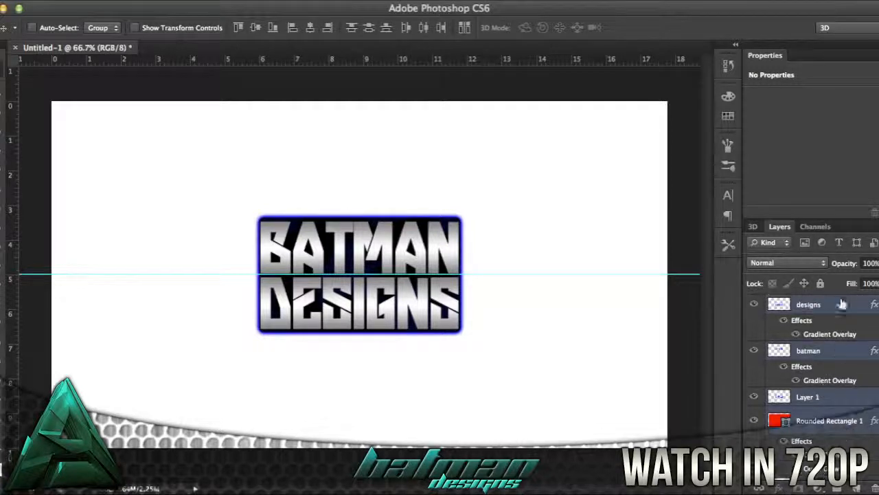
scroll(826, 419, "down", 1)
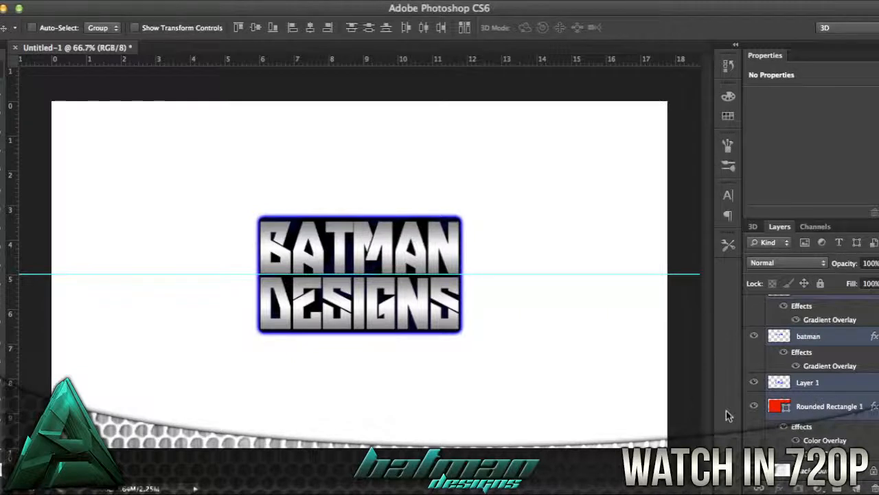
key("ctrl+t")
left_click_drag(461, 215, 364, 273)
left_click_drag(319, 333, 615, 170)
left_click_drag(339, 161, 622, 157)
key("Return")
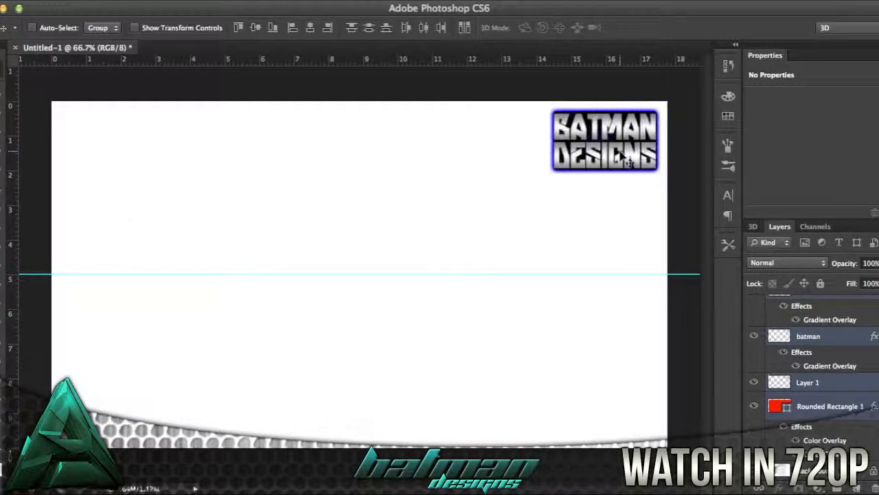
Nudge the scaled logo slightly up and to the right, closer to the canvas corner.
key("Up")
key("Up")
key("Up")
key("Right")
key("Right")
key("Right")
key("Right")
key("Right")
key("Right")
key("Right")
key("Right")
key("Right")
key("Right")
key("Up")
key("Right")
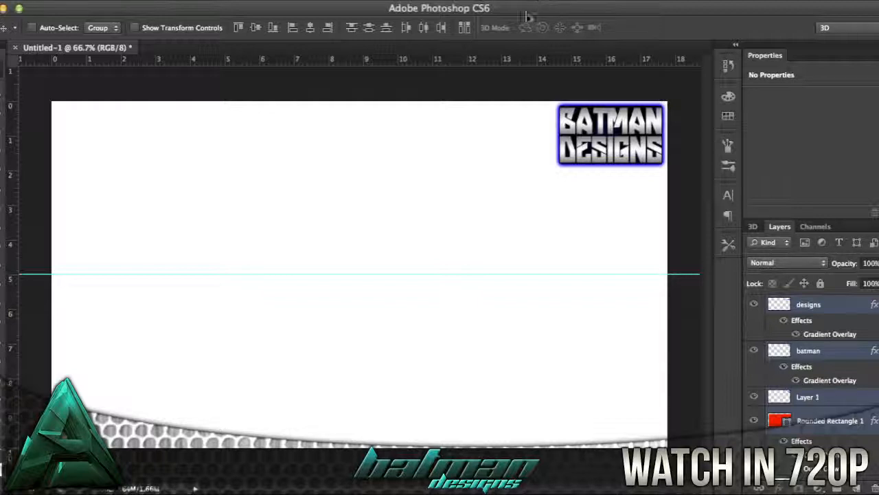
left_click(420, 477)
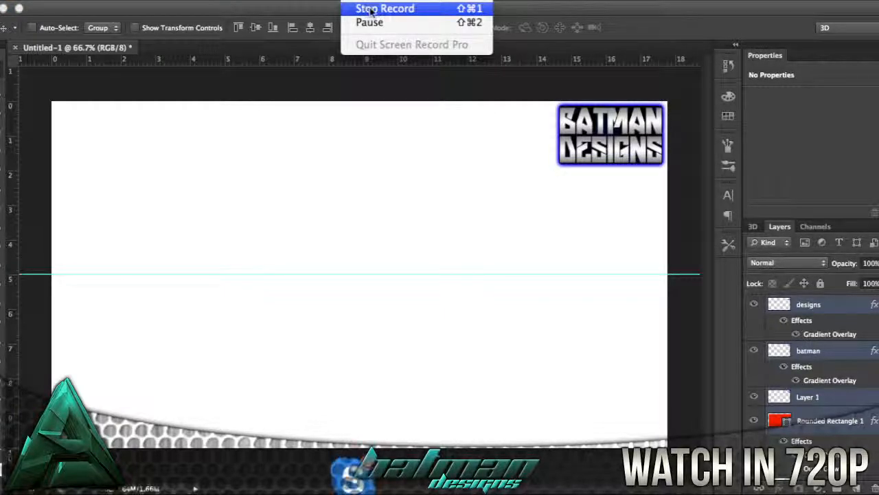